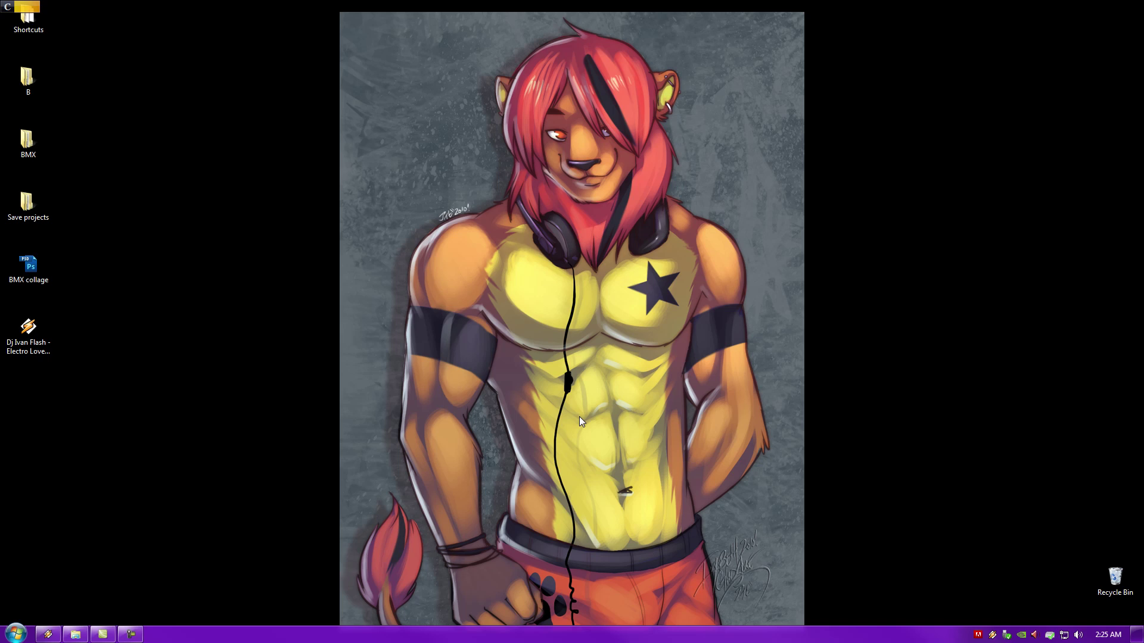
- Launch PFTrack 2011.1 and add the first MVI_3799 clip from the project media to the node tree
key(super)
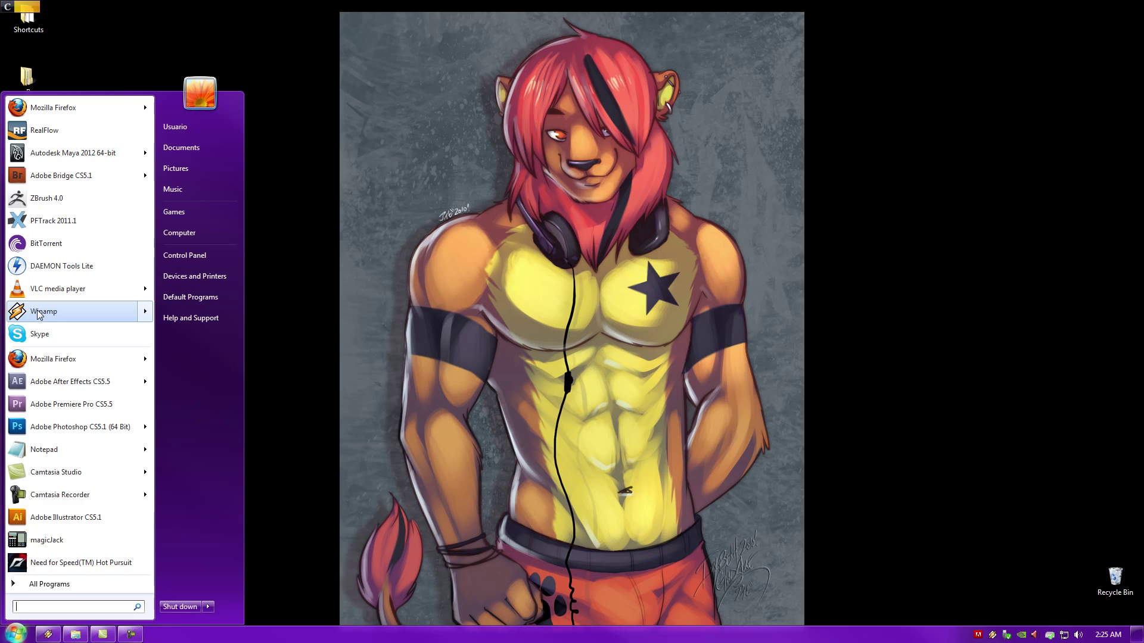
click(90, 219)
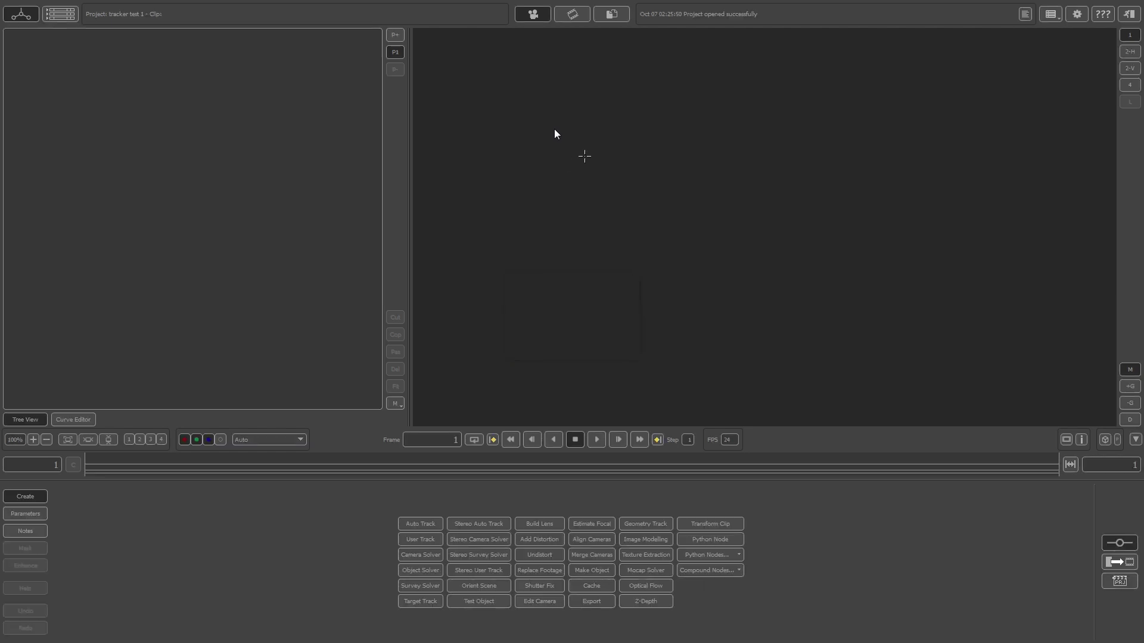
click(573, 14)
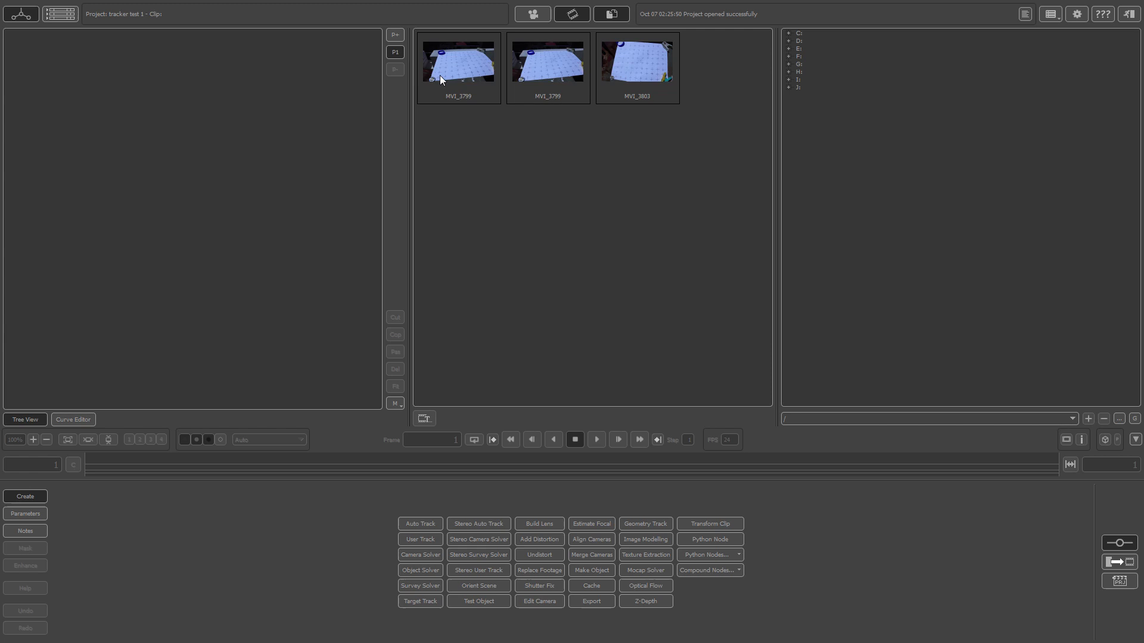
mouse_move(440, 75)
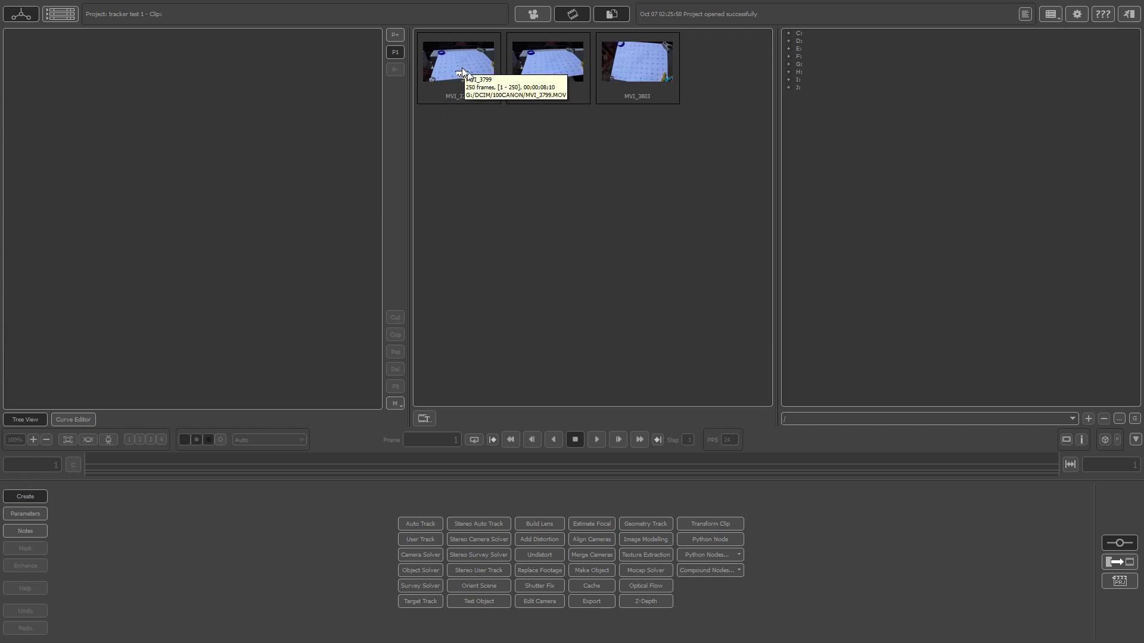
drag(466, 72, 146, 97)
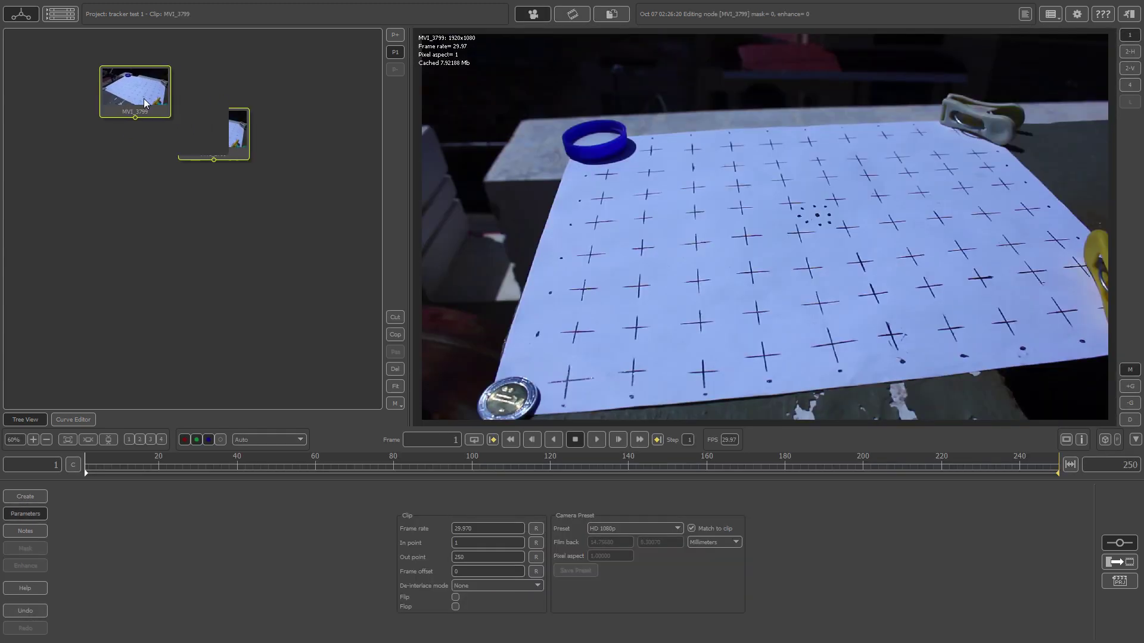
- Play the MVI_3799 clip through to cache its frames, and look over the available camera presets
click(592, 439)
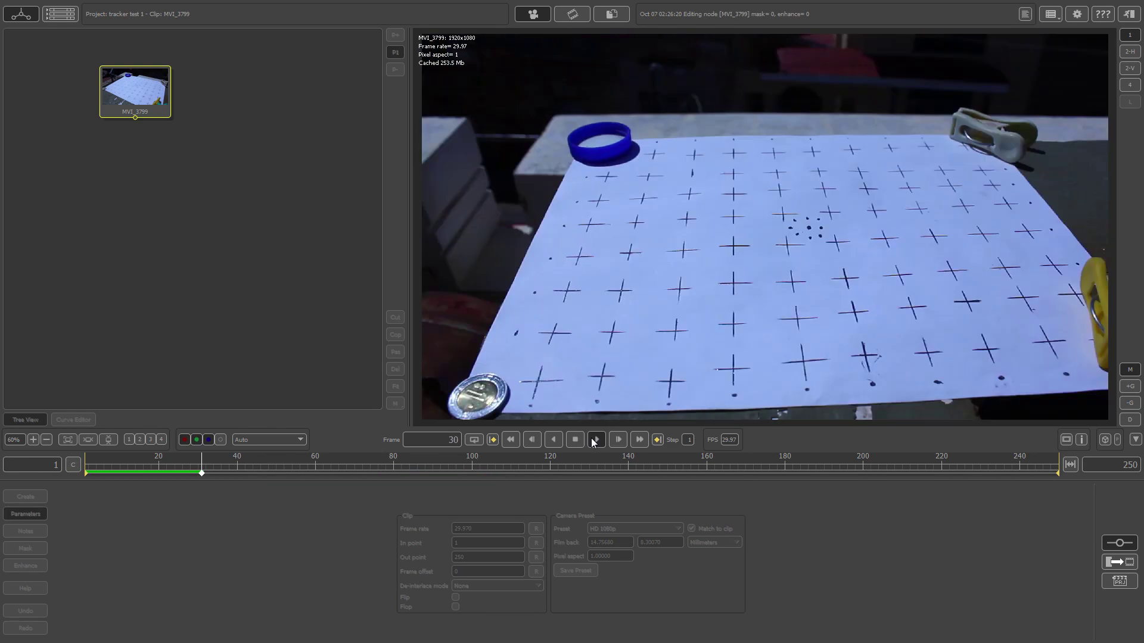
click(579, 439)
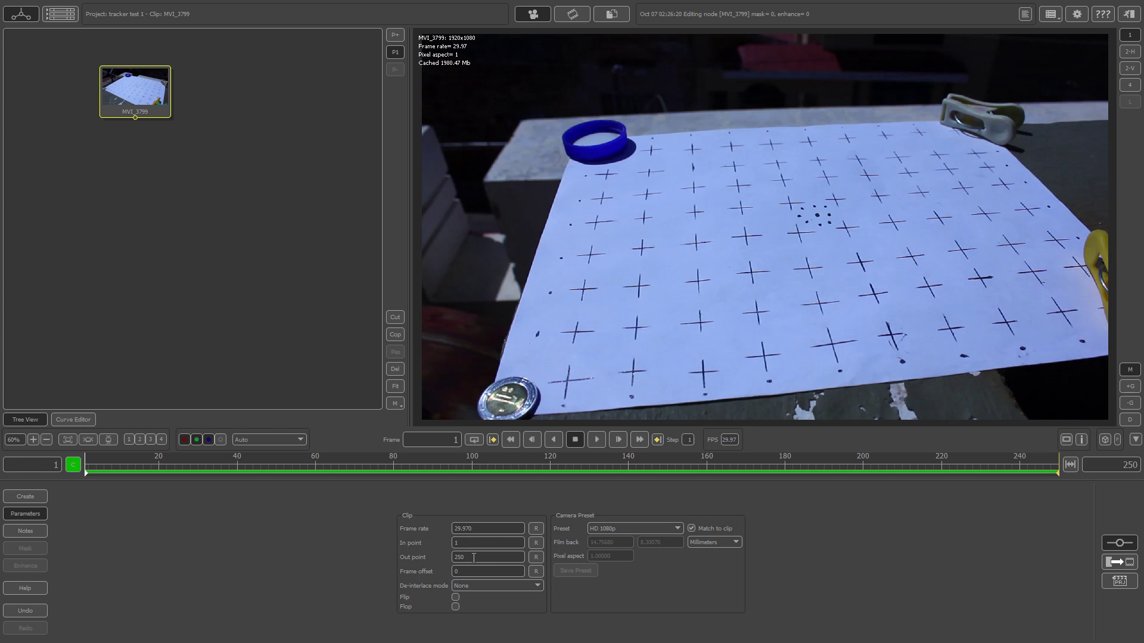
click(657, 526)
click(657, 525)
- Add an Auto Track node to the MVI_3799 clip with candidate number 300 and target number 225
right_click(137, 95)
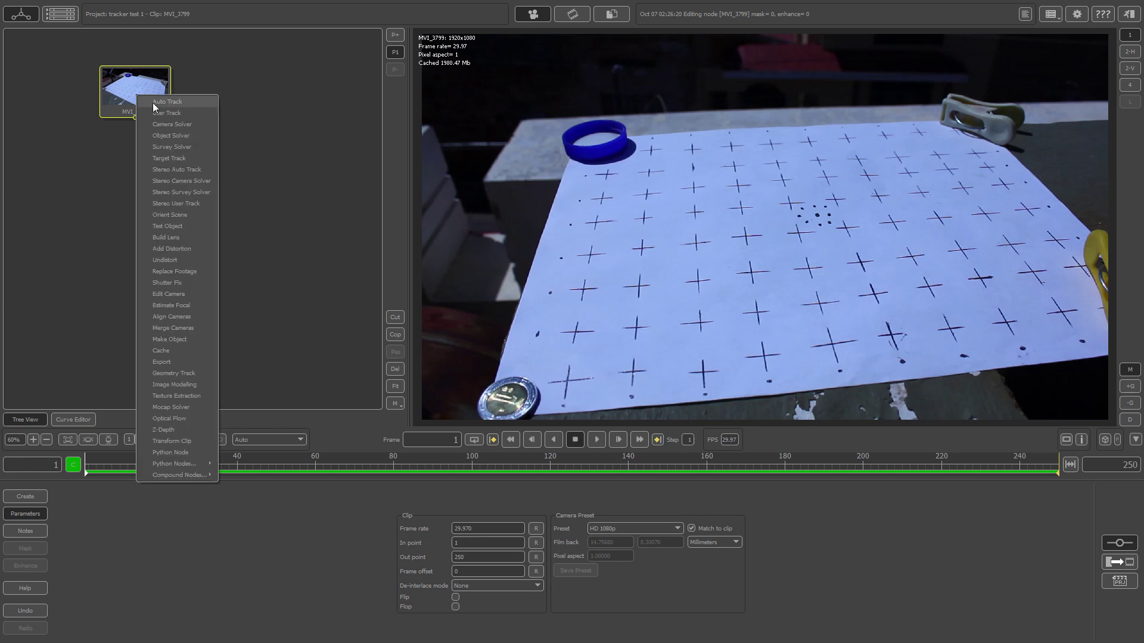
click(153, 102)
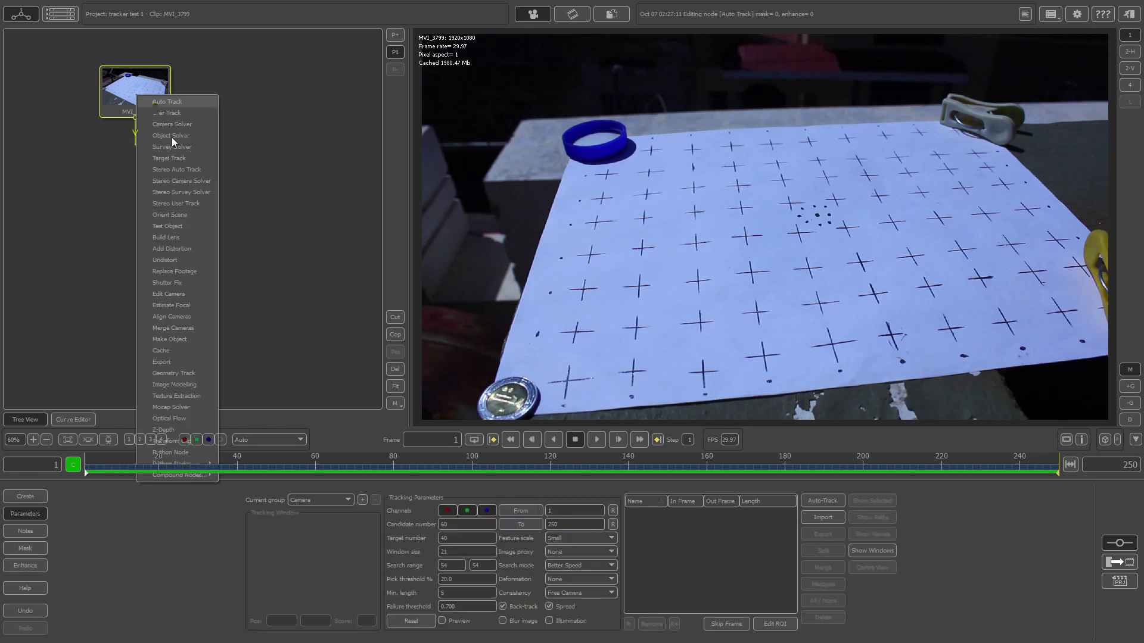
double_click(464, 524)
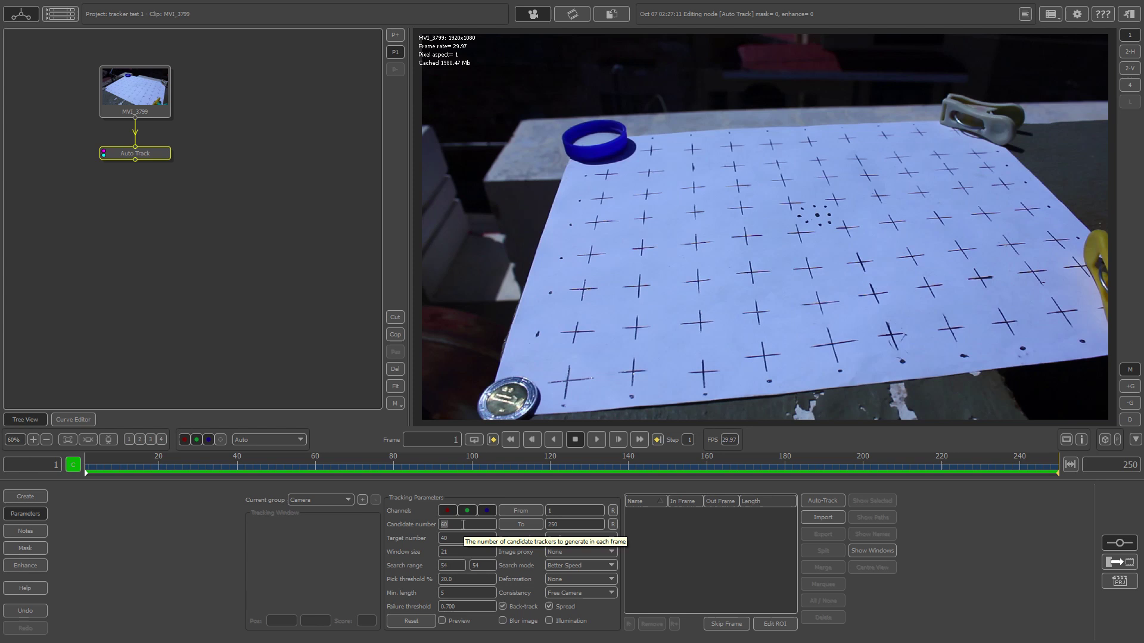
text(300)
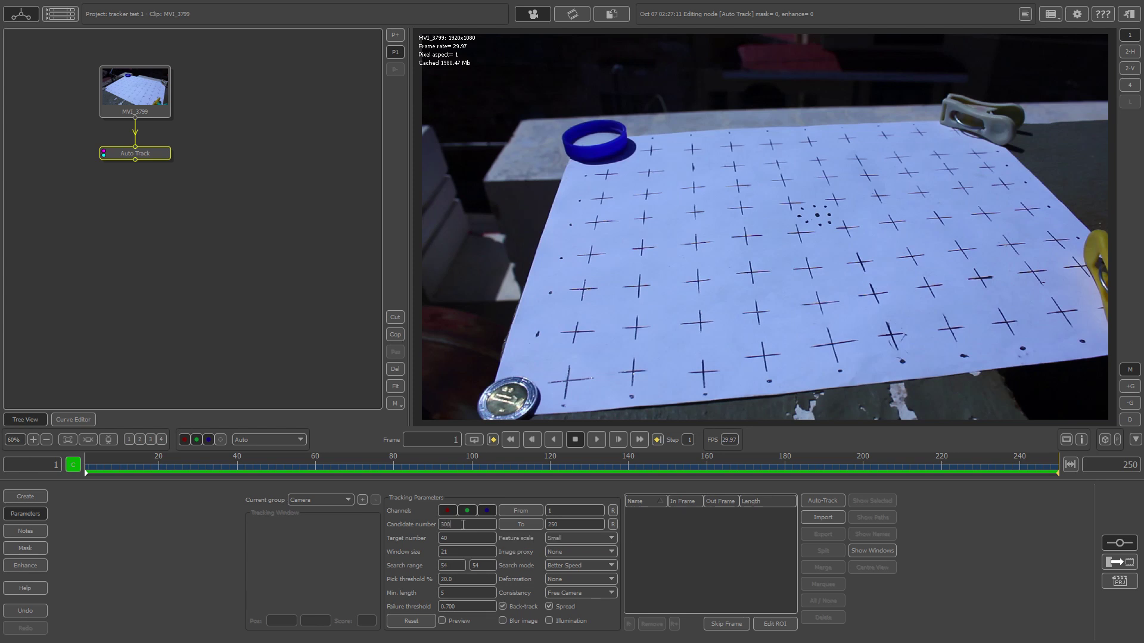
double_click(460, 539)
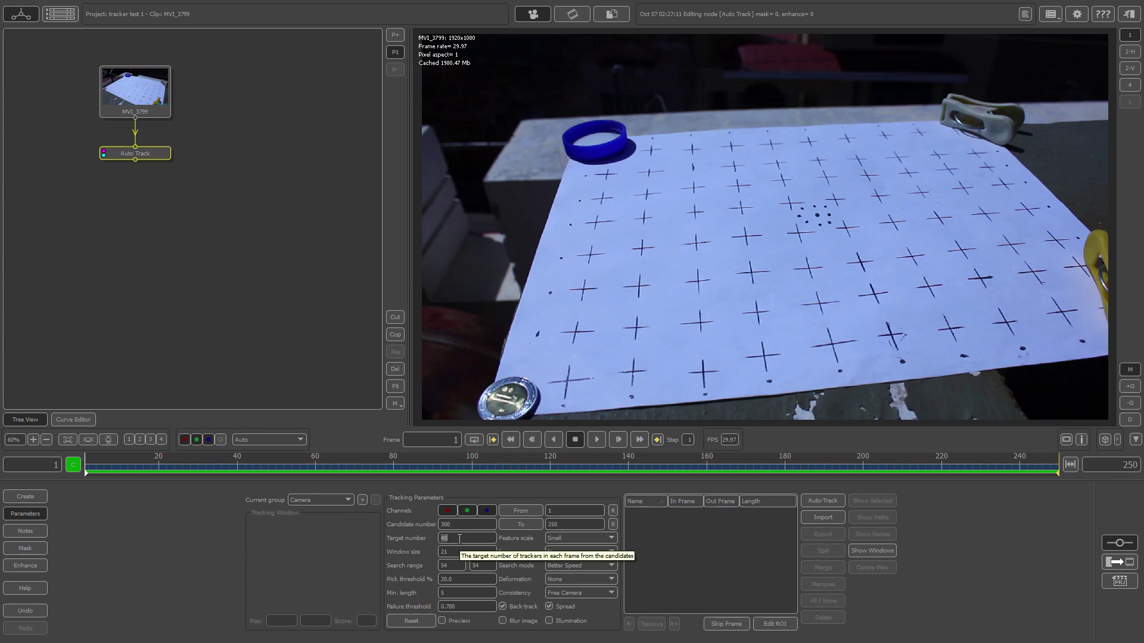
text(225)
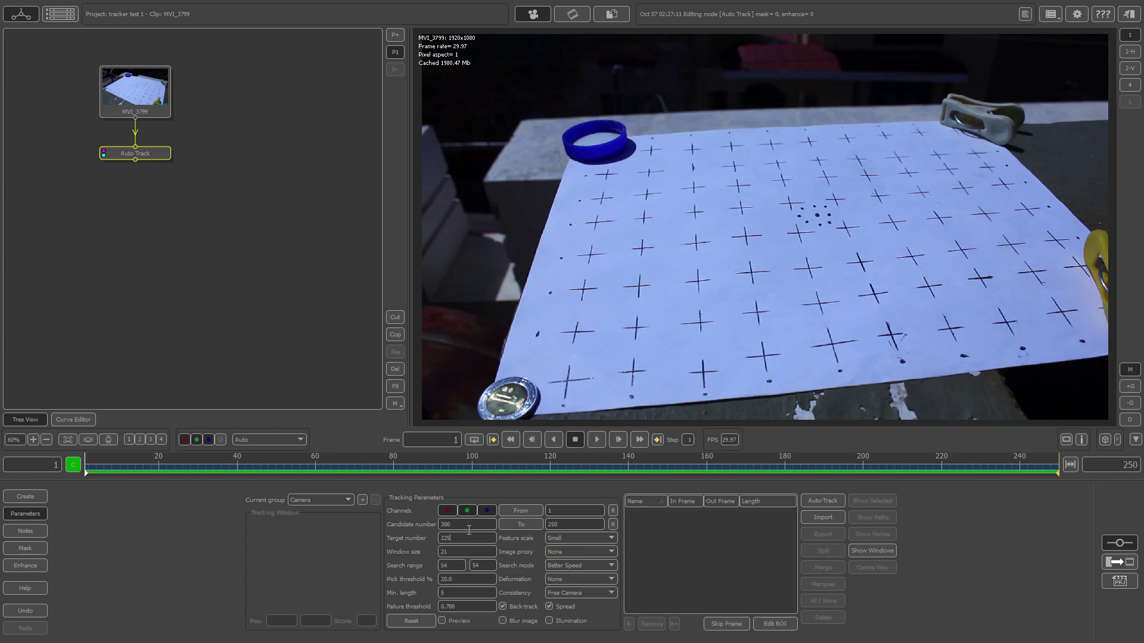
- Set the search mode to Better Accuracy, run the automatic feature tracking and review the tracked paths across the clip
click(600, 539)
click(599, 539)
click(587, 565)
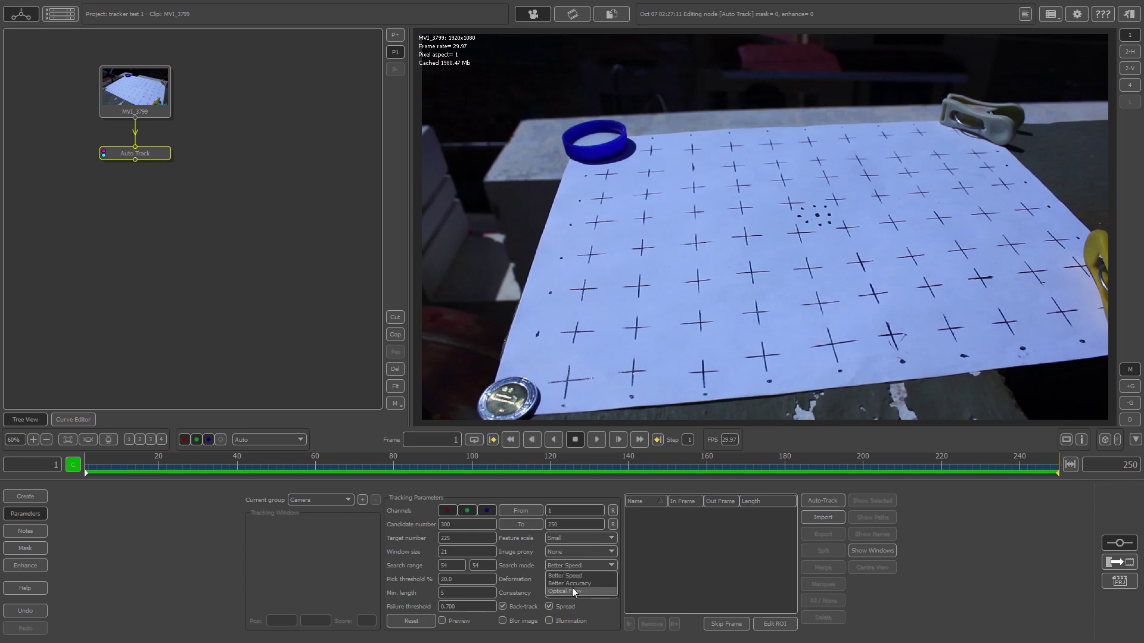
click(573, 584)
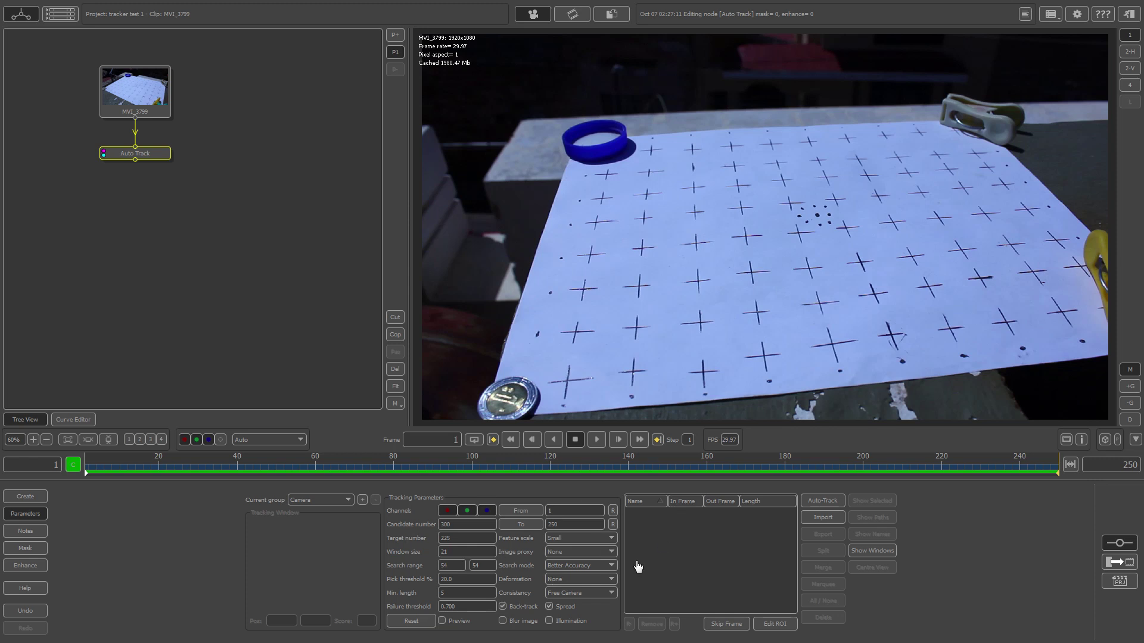
click(821, 501)
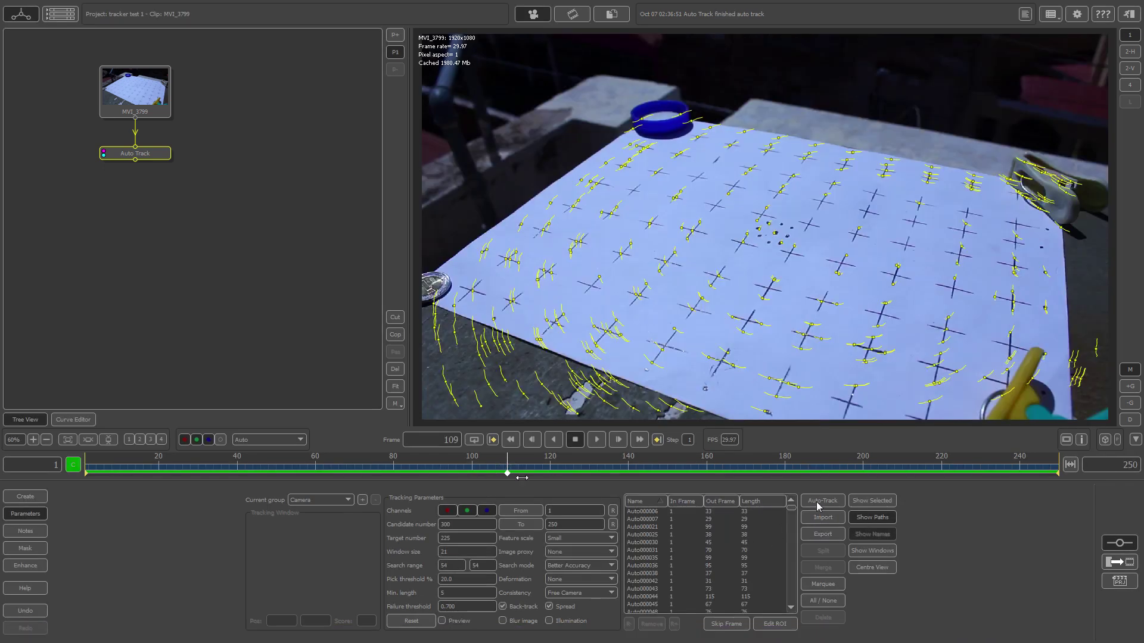
drag(455, 472, 55, 408)
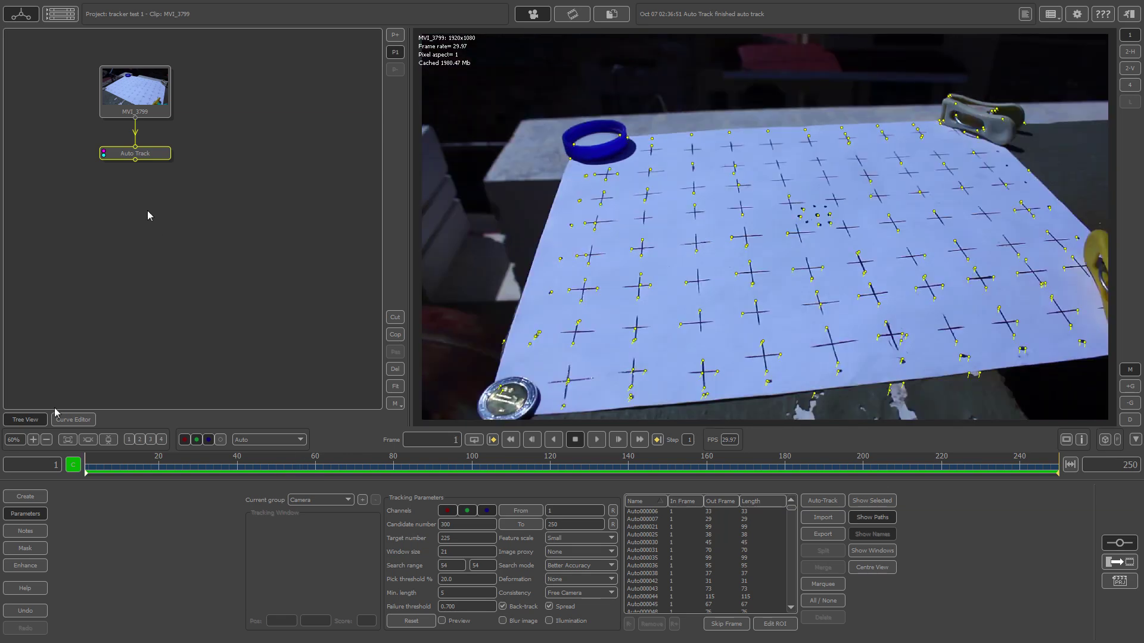
- Add a Camera Solver node after Auto Track and solve for all camera motion and tracker positions
right_click(121, 158)
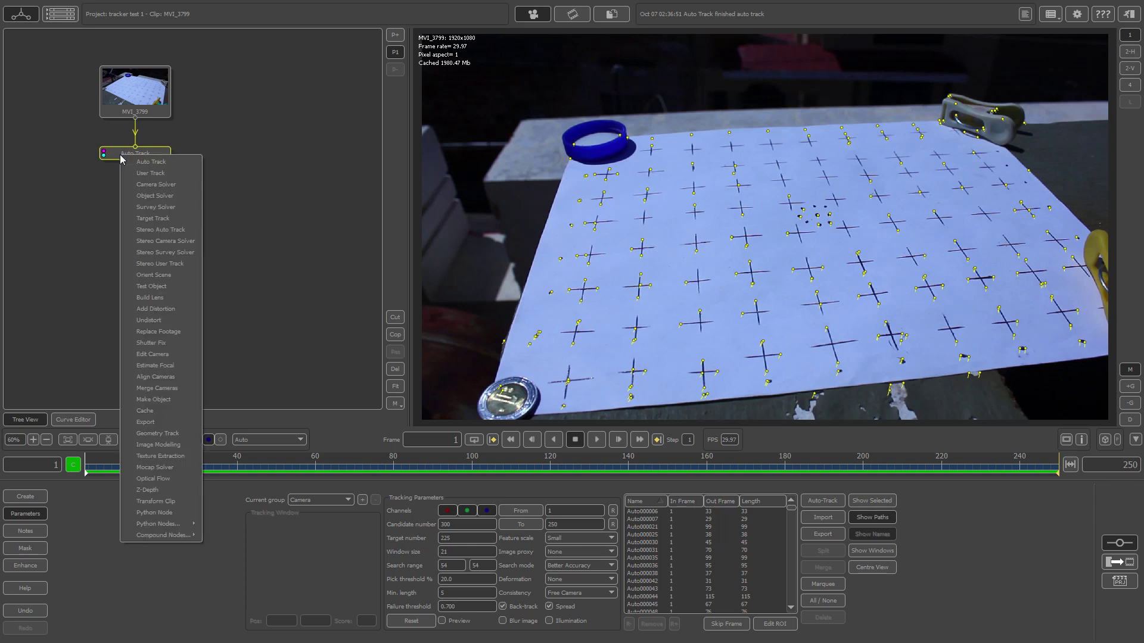
click(171, 185)
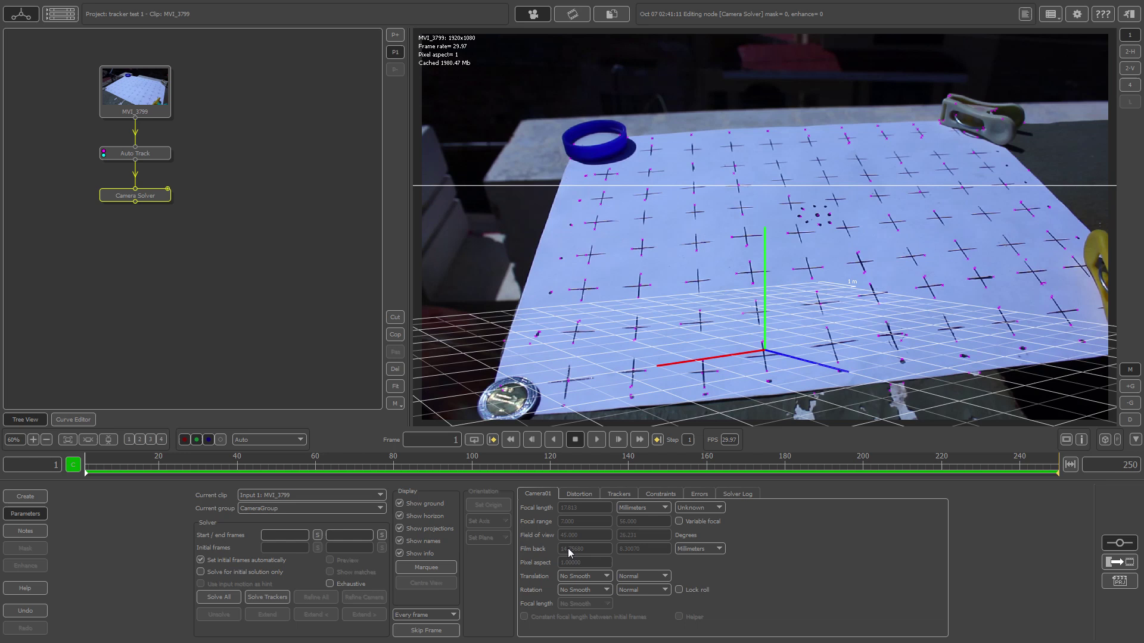
click(218, 599)
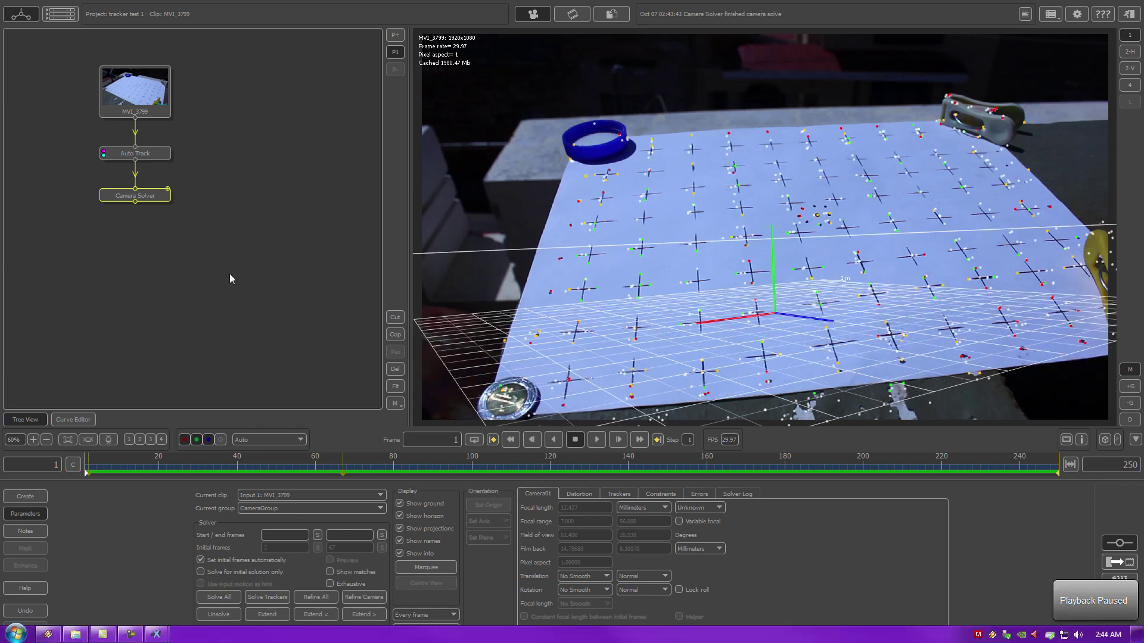
- Set the origin at the tracker in the paper's central dot cluster and add an Orient Scene node after Camera Solver
click(817, 216)
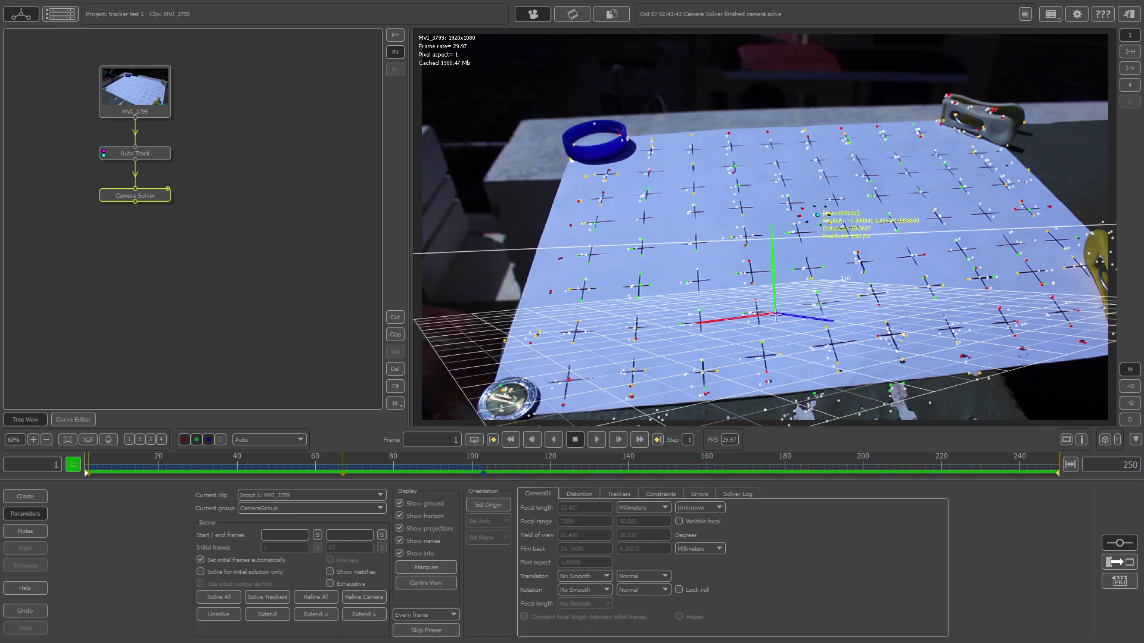
click(482, 506)
right_click(123, 199)
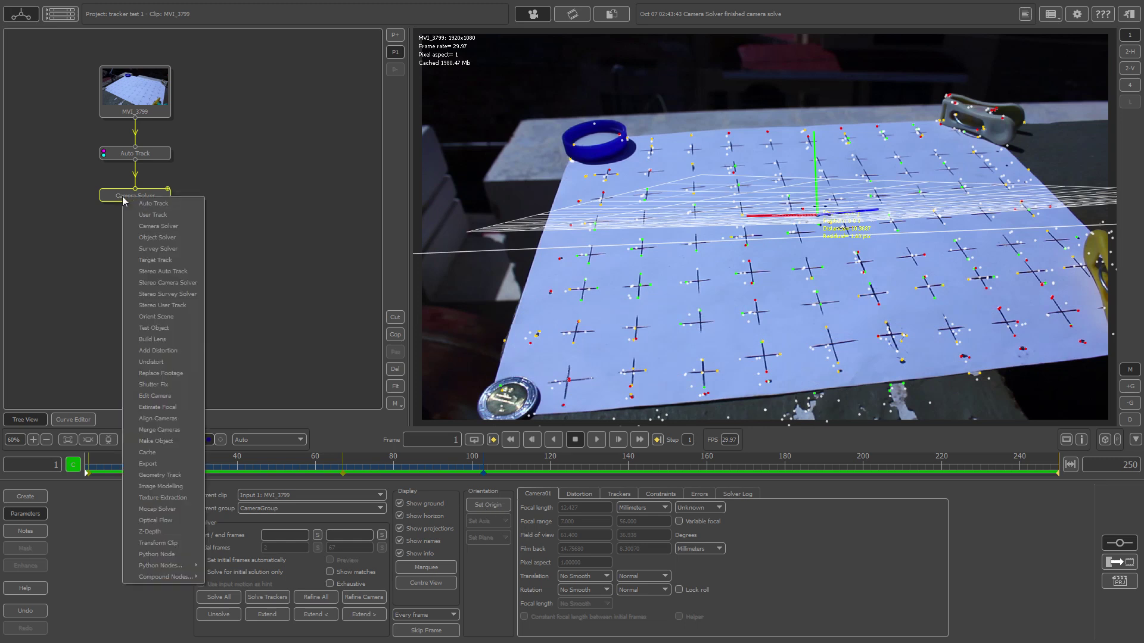
click(162, 283)
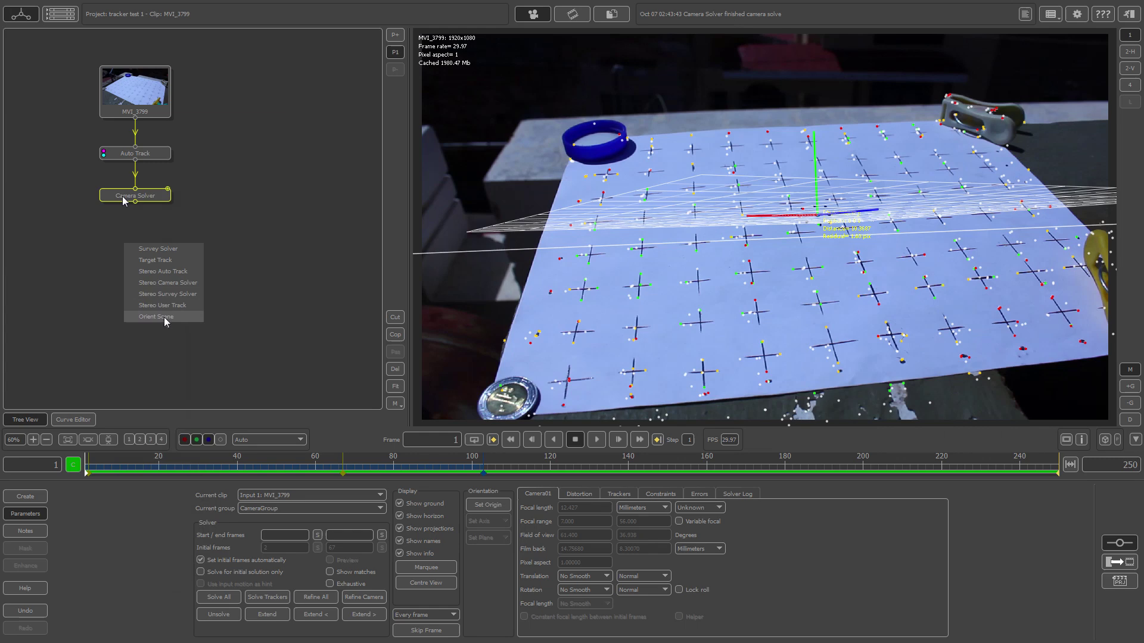
click(164, 319)
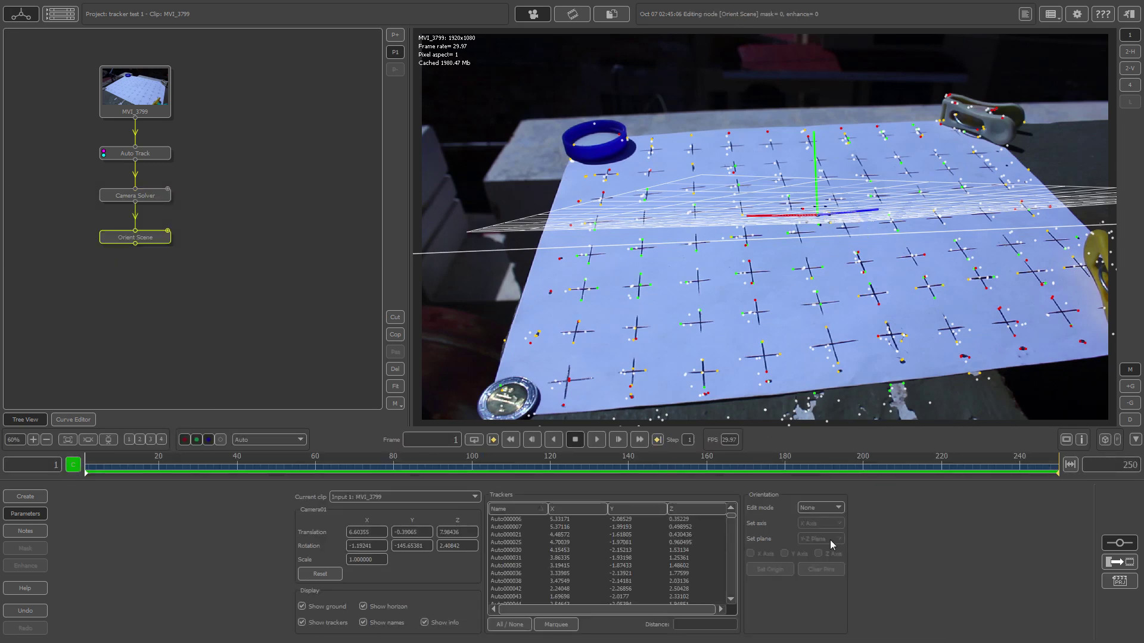
- Use the Rotate edit mode to turn the scene until the ground grid lies flat on the marked paper, checking other frames
click(824, 512)
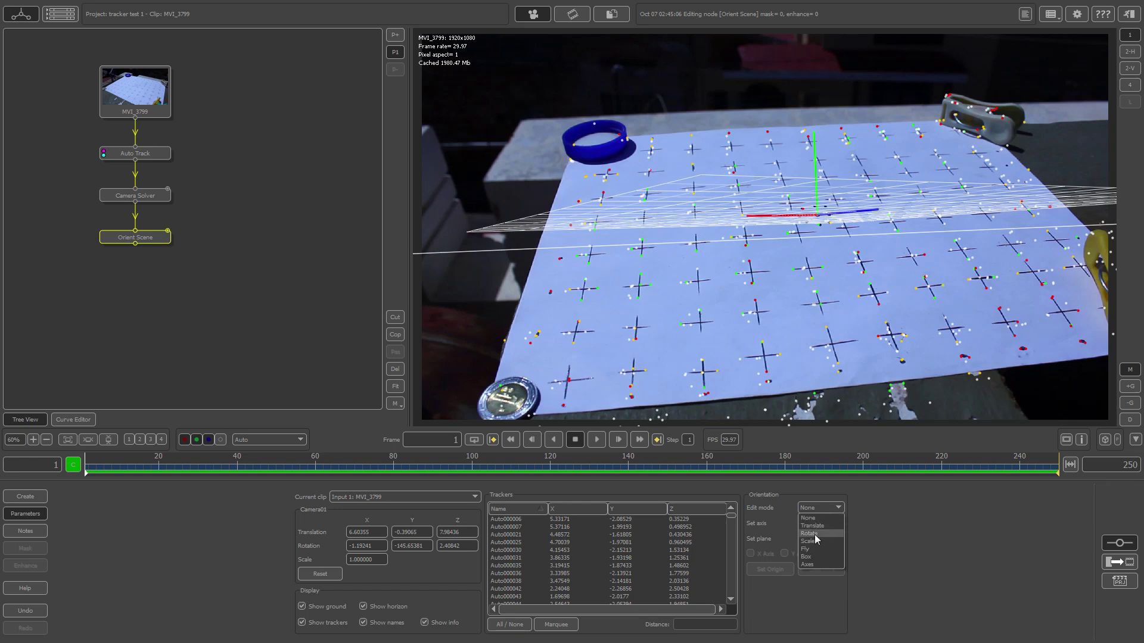
click(794, 510)
click(811, 507)
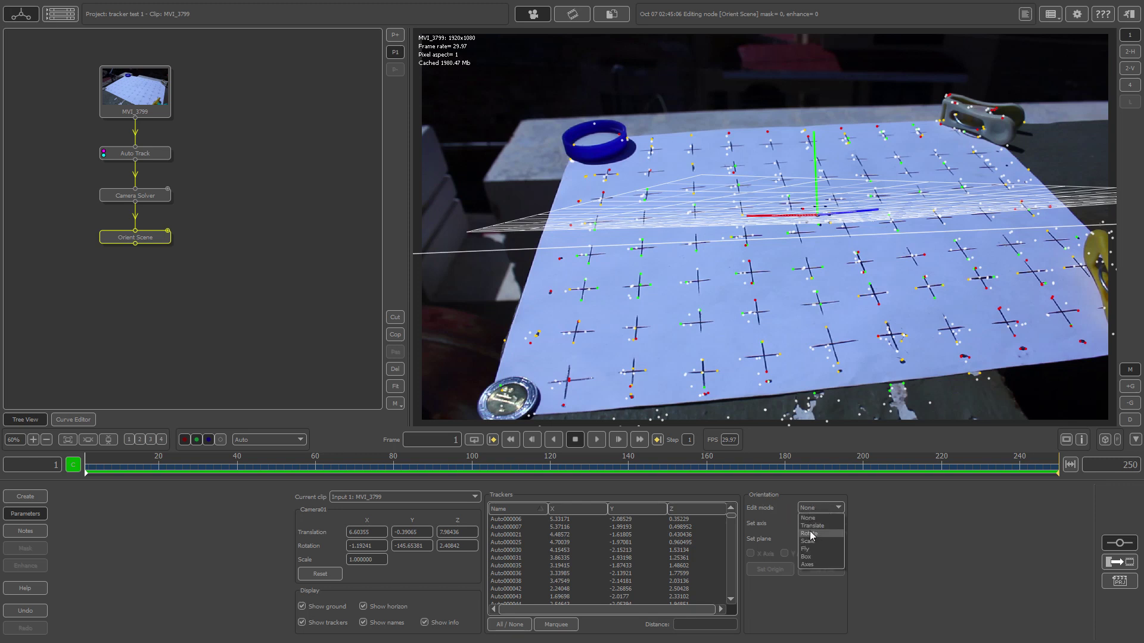
click(809, 534)
drag(848, 220, 793, 190)
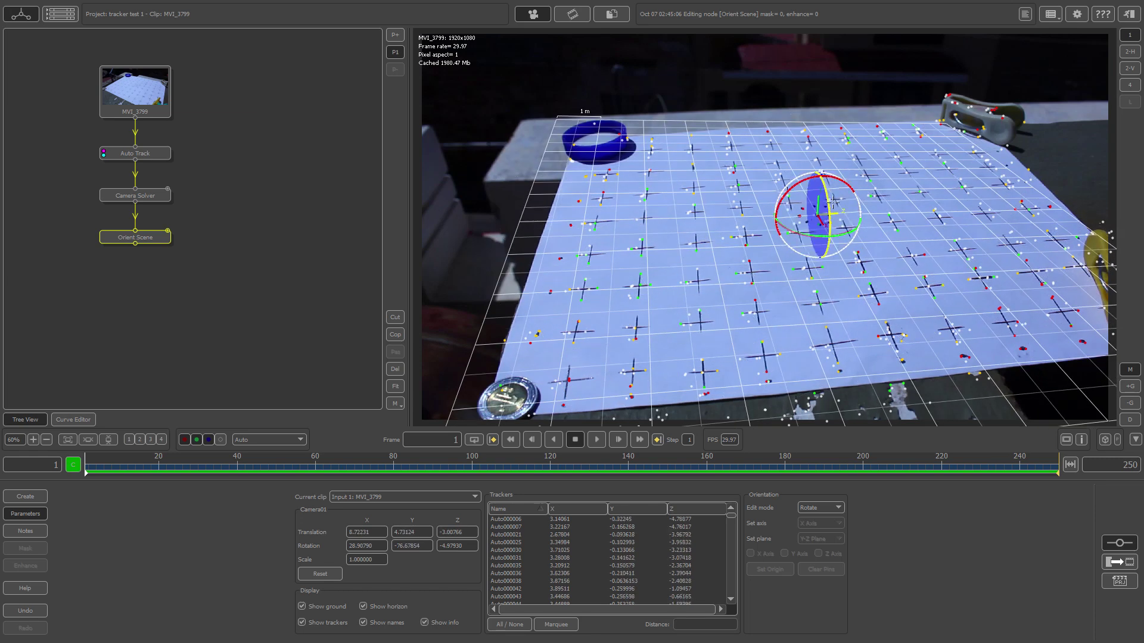
drag(846, 228, 843, 233)
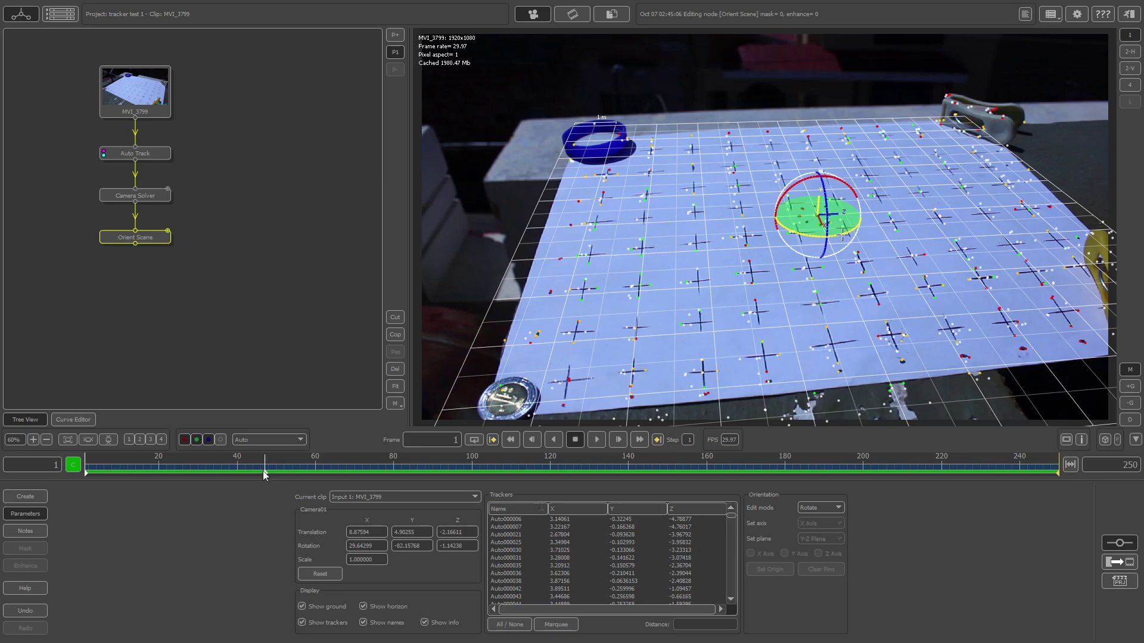
drag(265, 476, 440, 466)
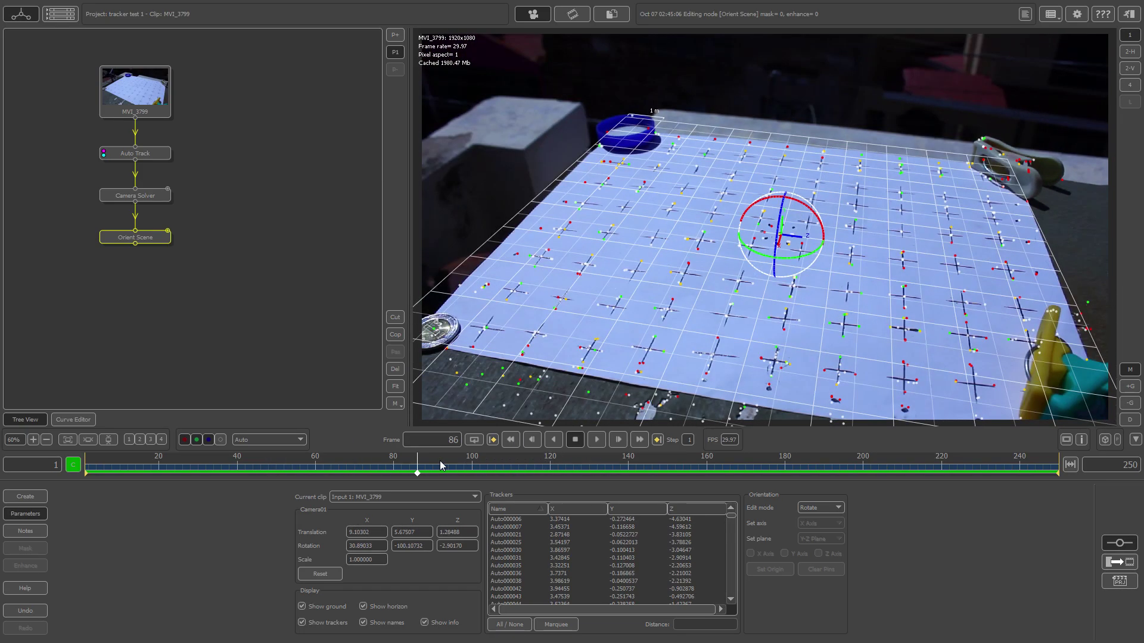
- Switch the orientation edit mode to Translate, check the grid alignment across the clip and return to frame 1
click(821, 507)
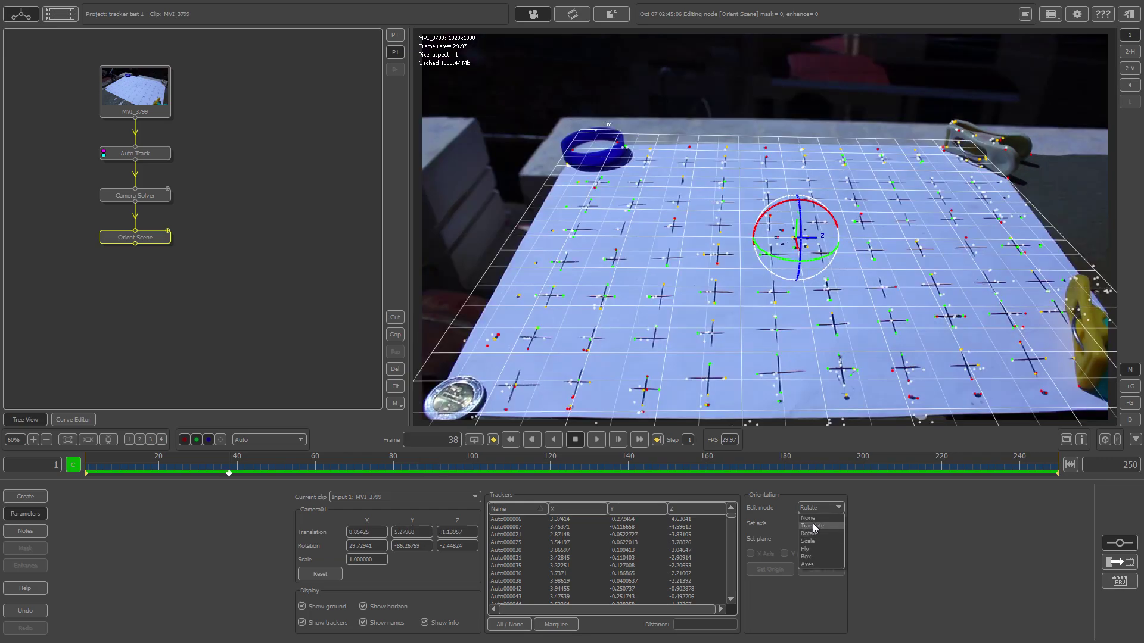
click(818, 523)
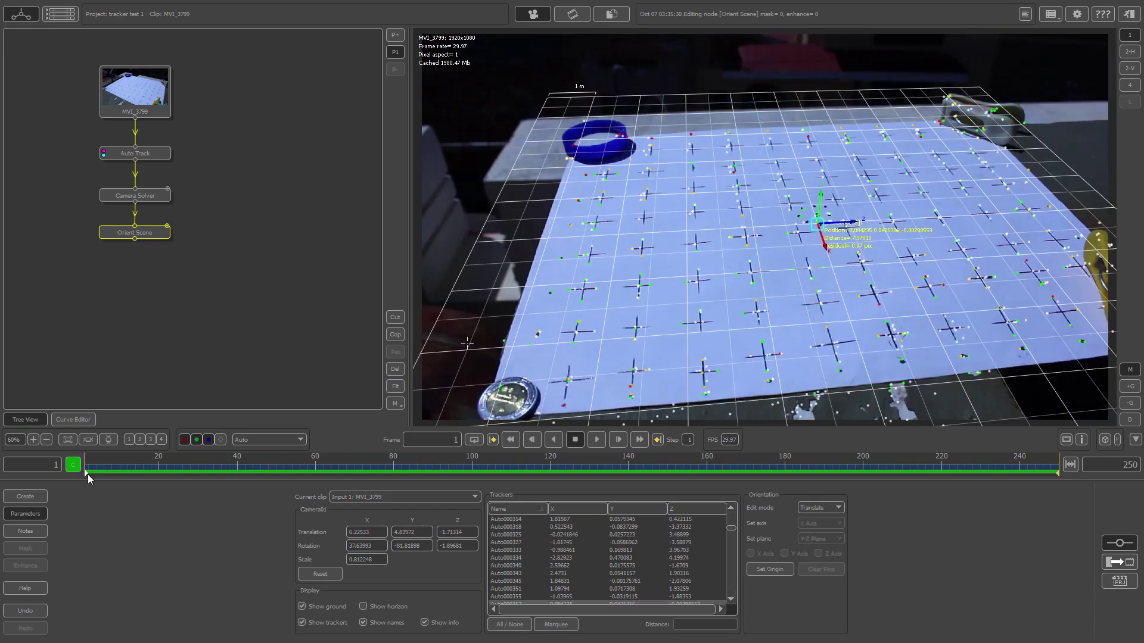
drag(88, 474, 558, 474)
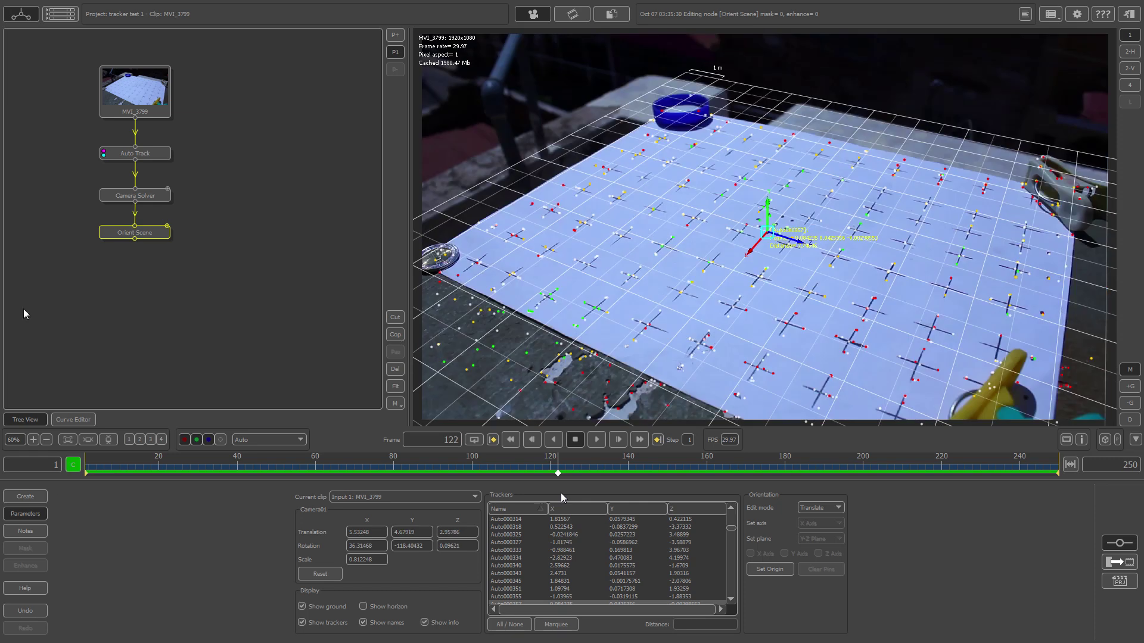
click(510, 440)
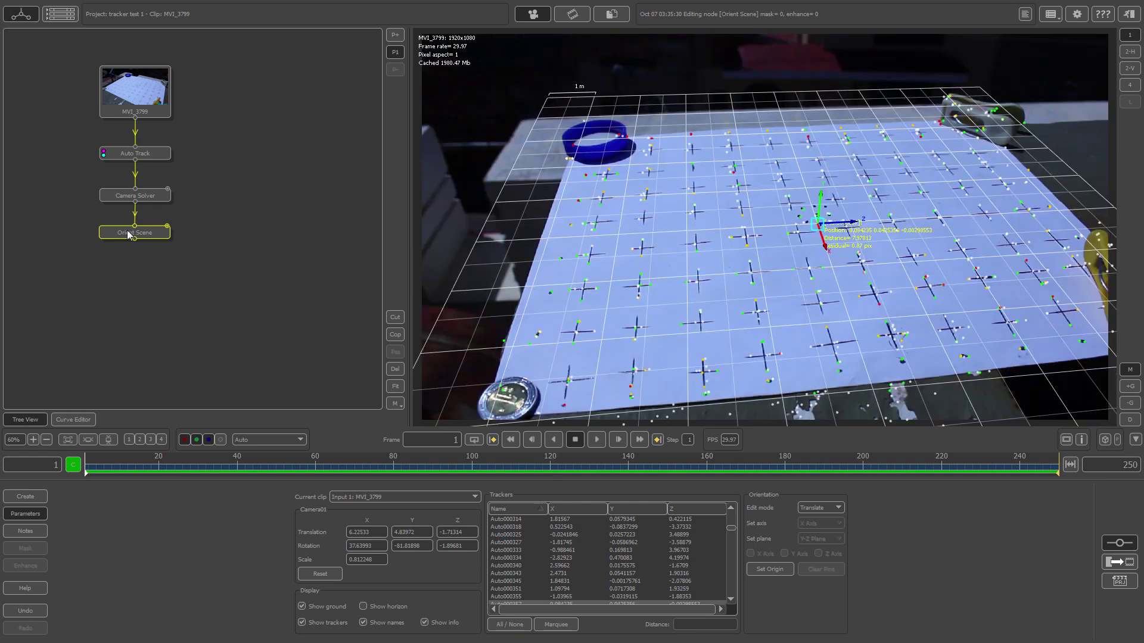
- Add a Test Object node after Orient Scene
right_click(128, 234)
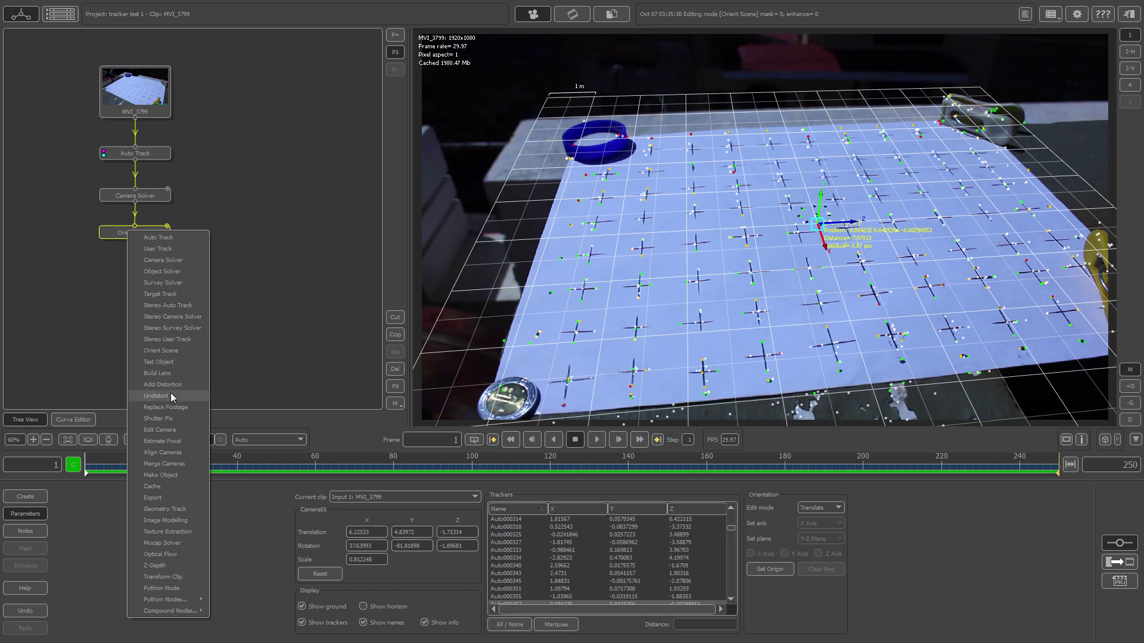
click(175, 360)
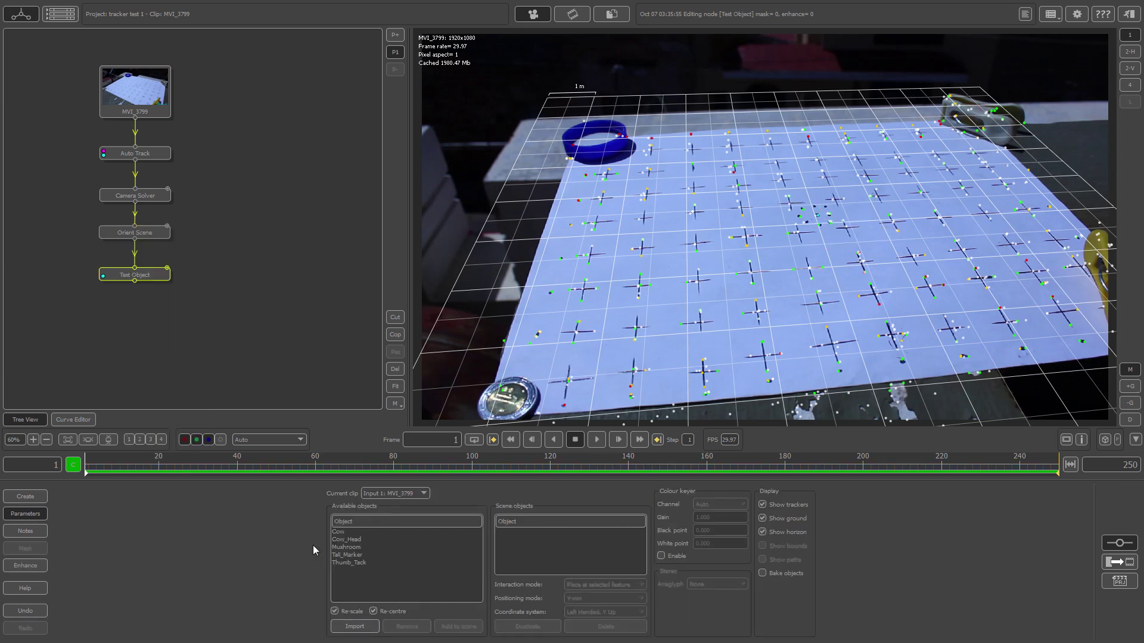
- Place the Thumb_Tack test object on a tracker in the paper's central dot cluster and play the clip to check the track
double_click(358, 564)
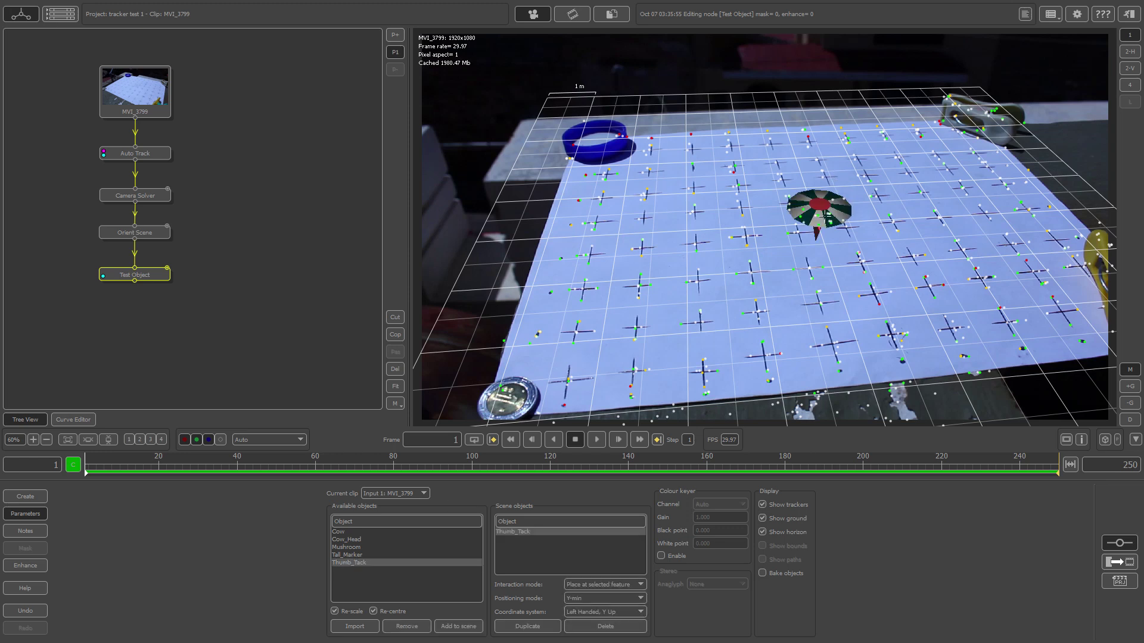
click(820, 224)
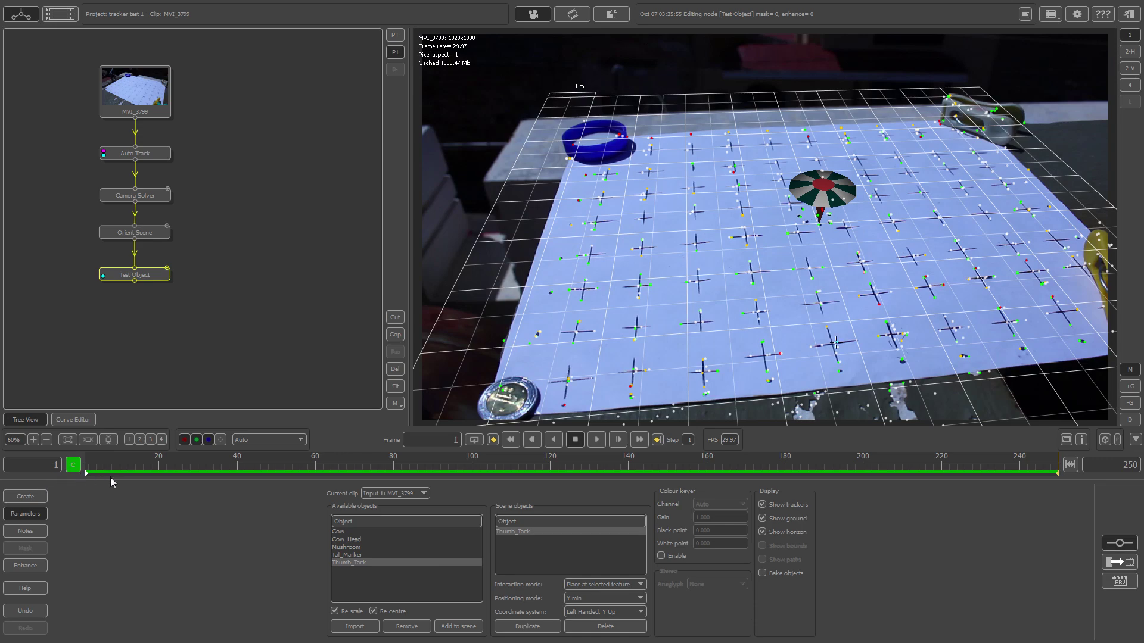
click(597, 441)
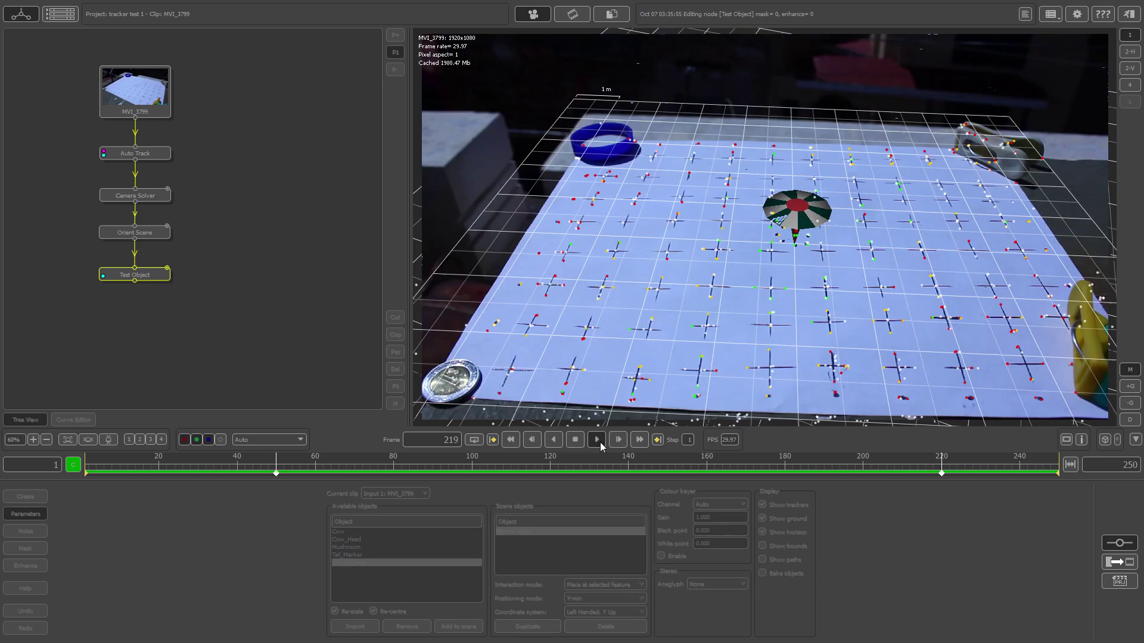
click(597, 441)
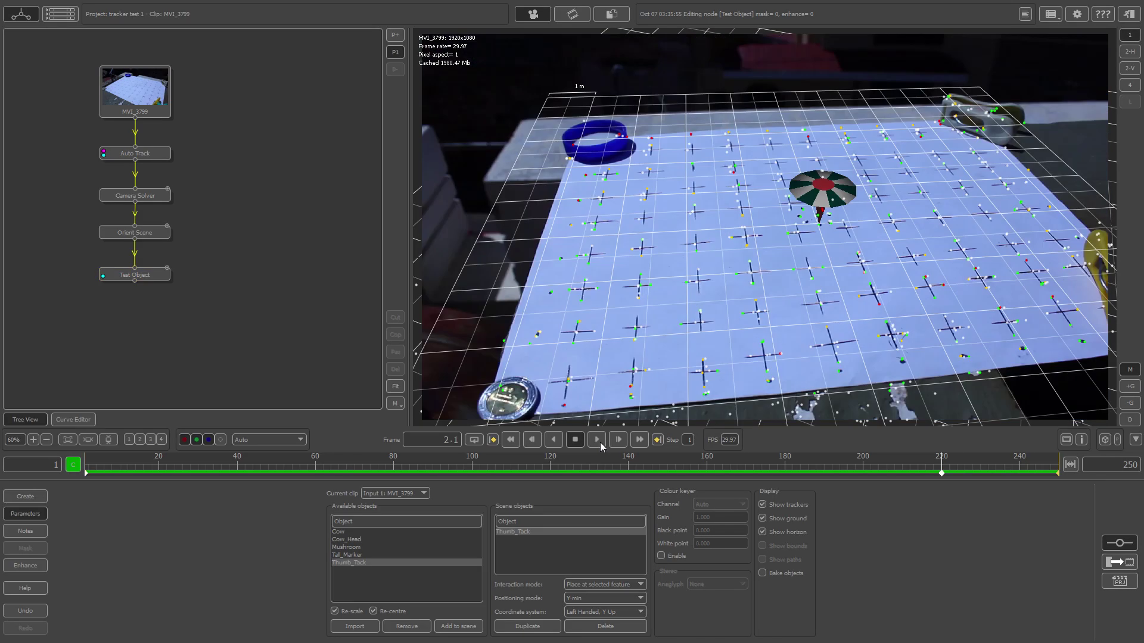
- Delete the Test Object node and add an Export node after Orient Scene
click(145, 275)
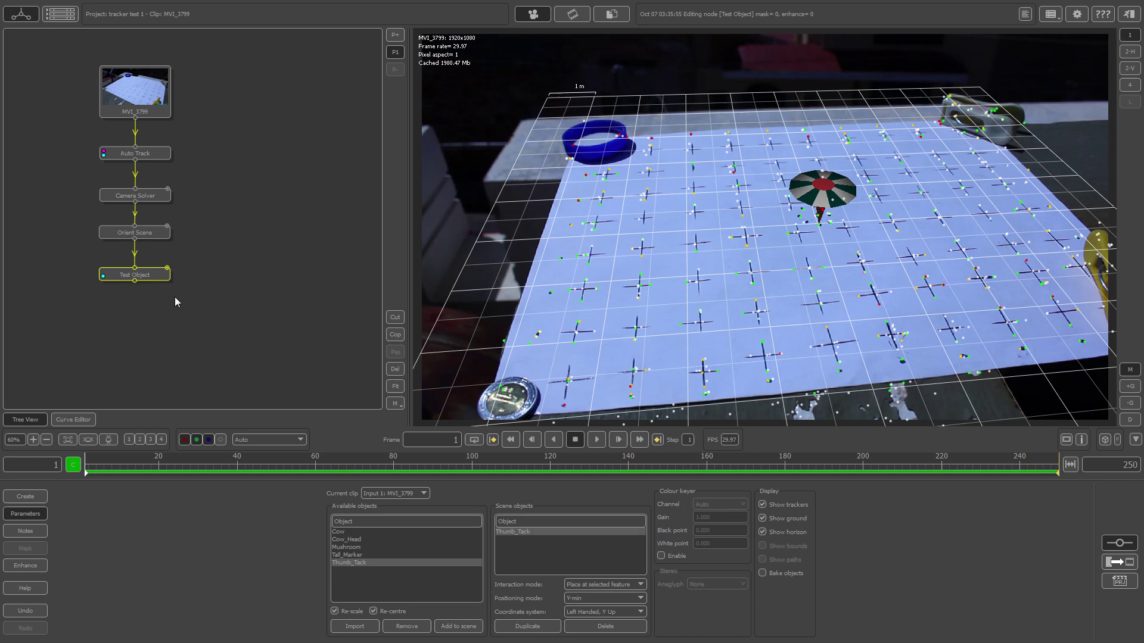
key(Delete)
key(Delete)
click(150, 234)
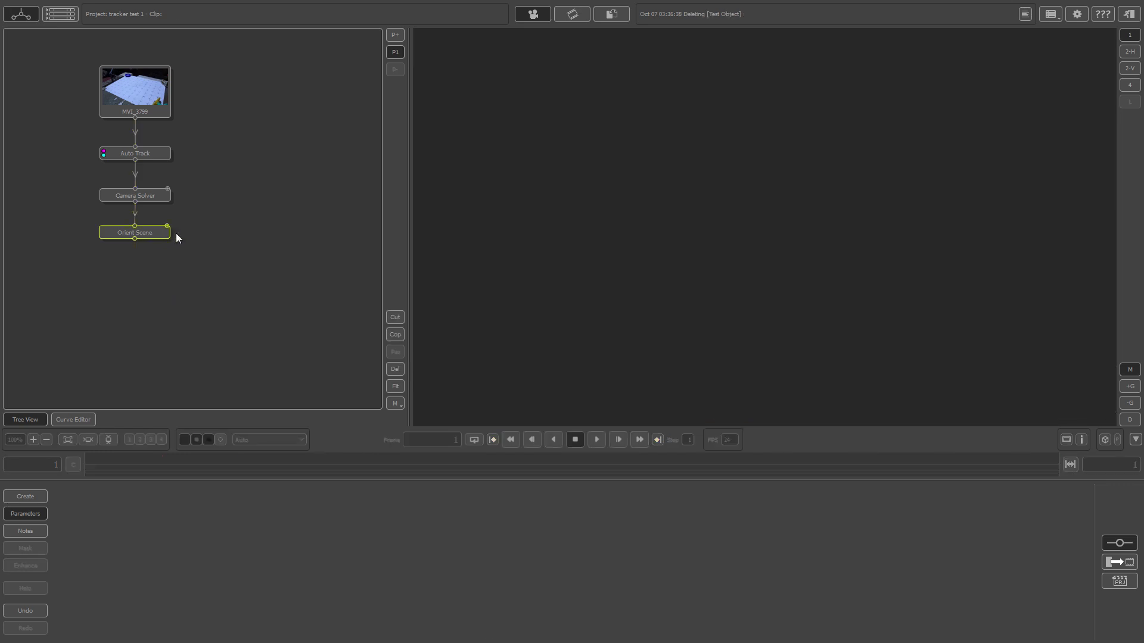
right_click(148, 235)
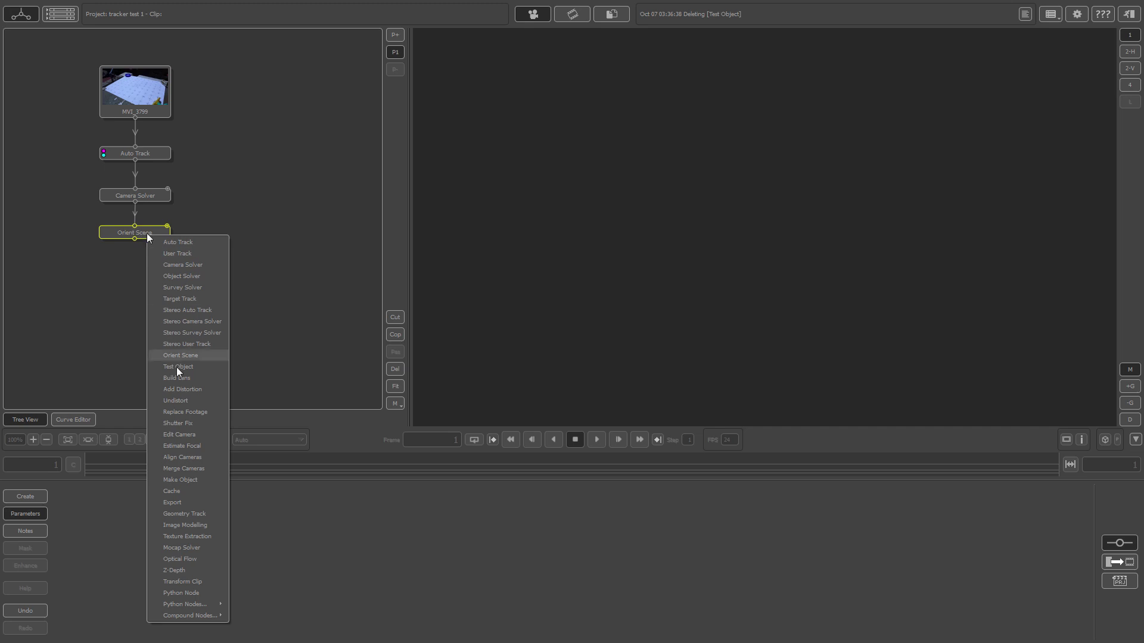
click(186, 501)
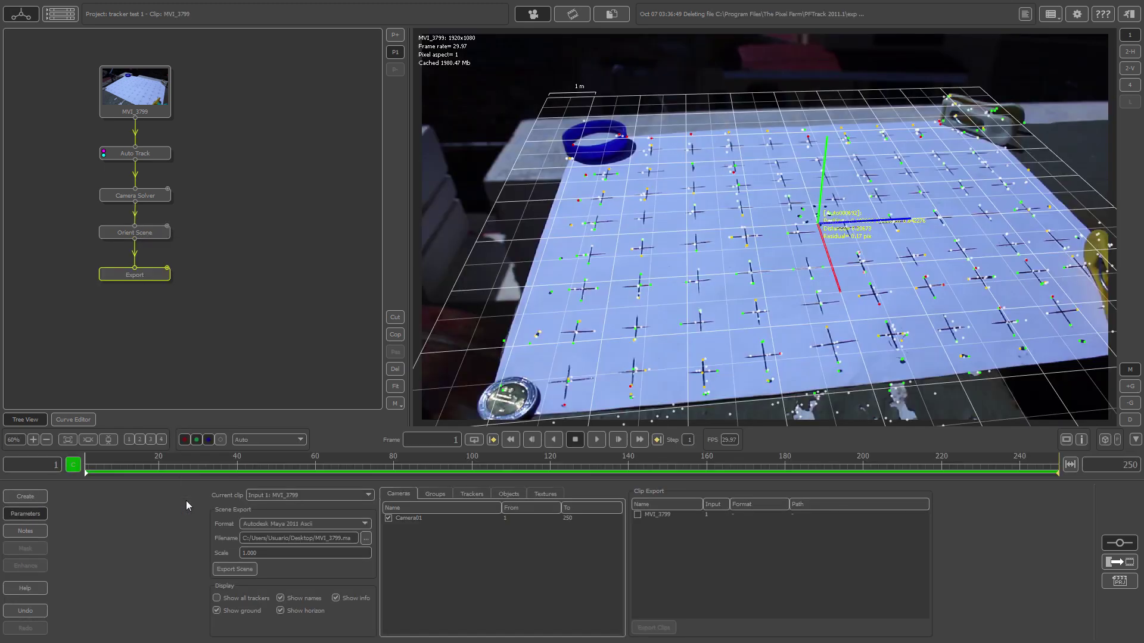
- Set the scene export format to Autodesk Maya 2011 Ascii and the export scale to 1.200
click(351, 529)
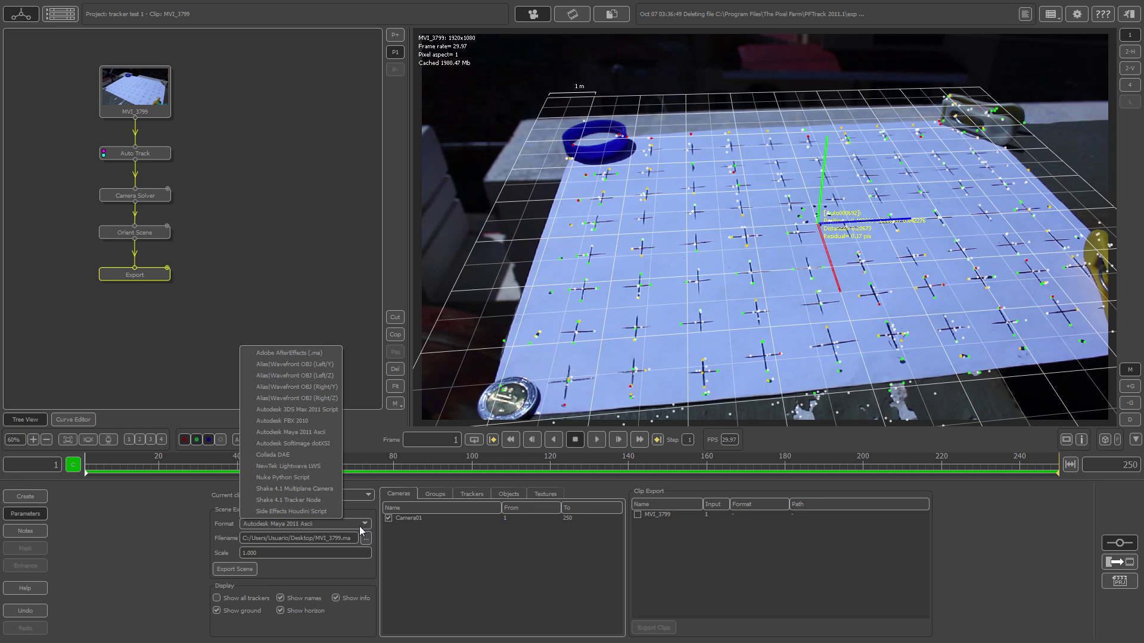
click(309, 433)
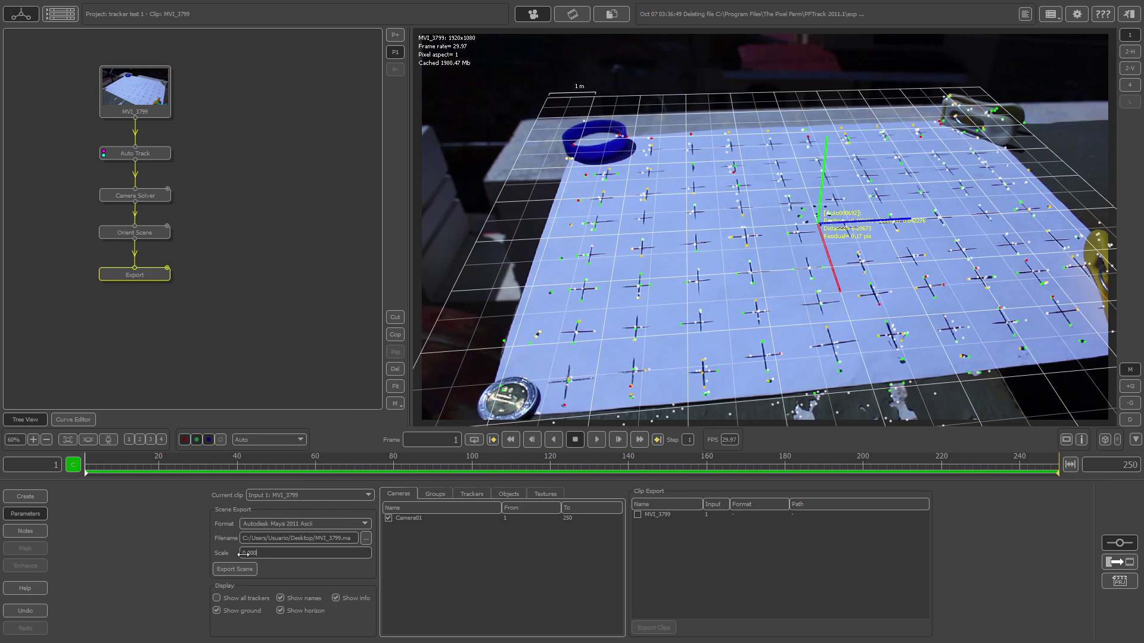
mouse_move(251, 554)
mouse_down()
mouse_move(294, 551)
mouse_move(261, 557)
mouse_up()
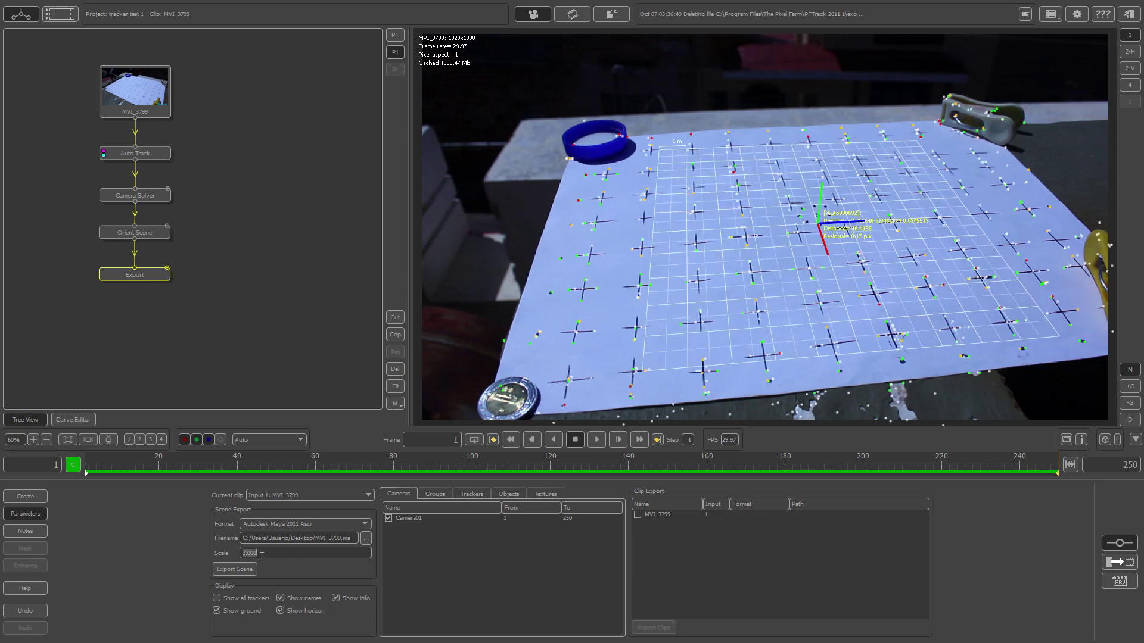
click(262, 556)
double_click(262, 556)
text(1)
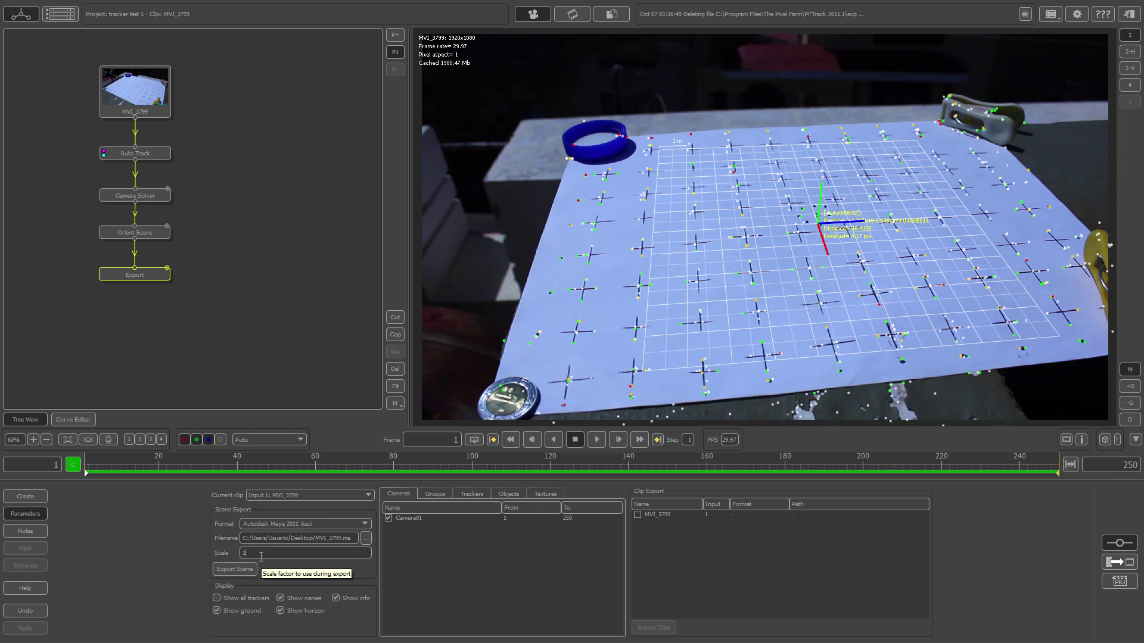
text(.200)
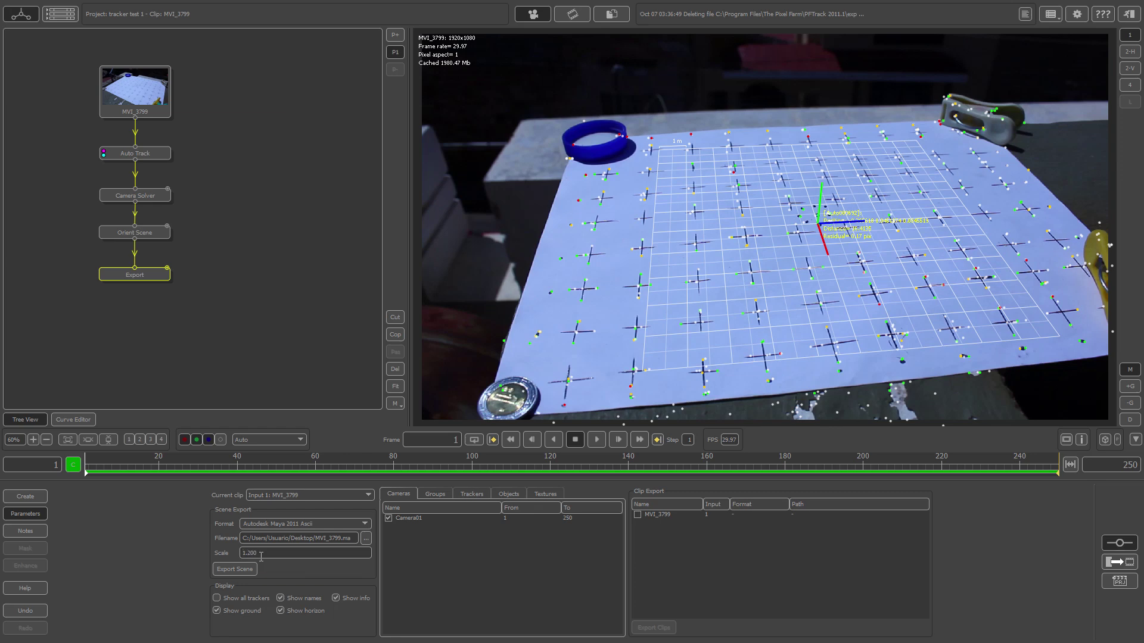
key(Return)
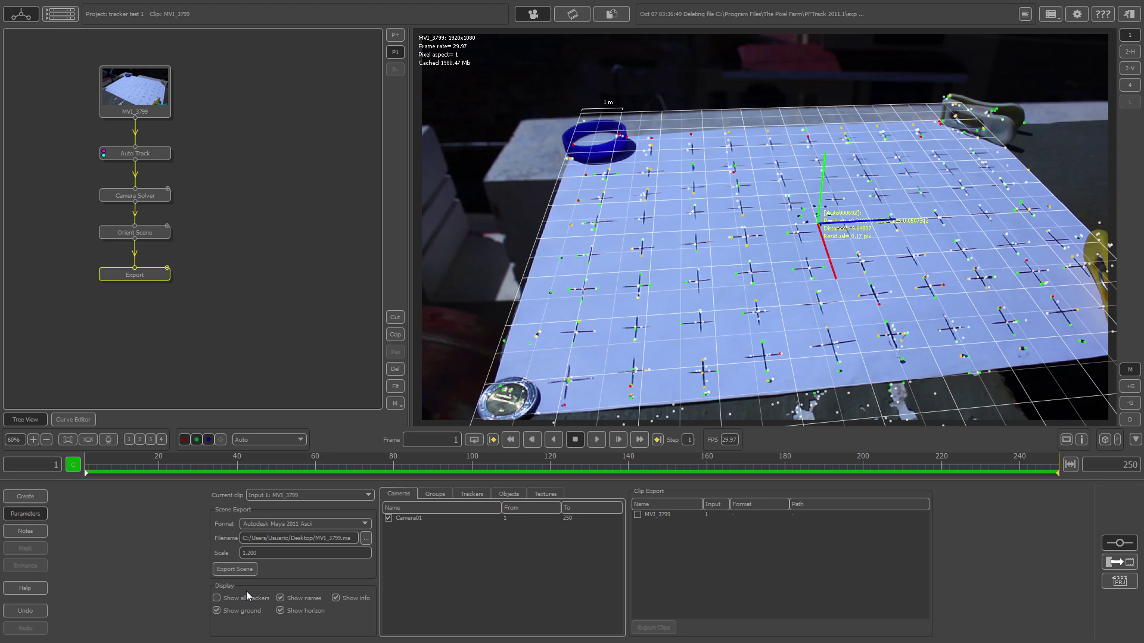
- Hide the ground and horizon, show all trackers, and export the scene to MVI_3799.ma on the Desktop
click(241, 614)
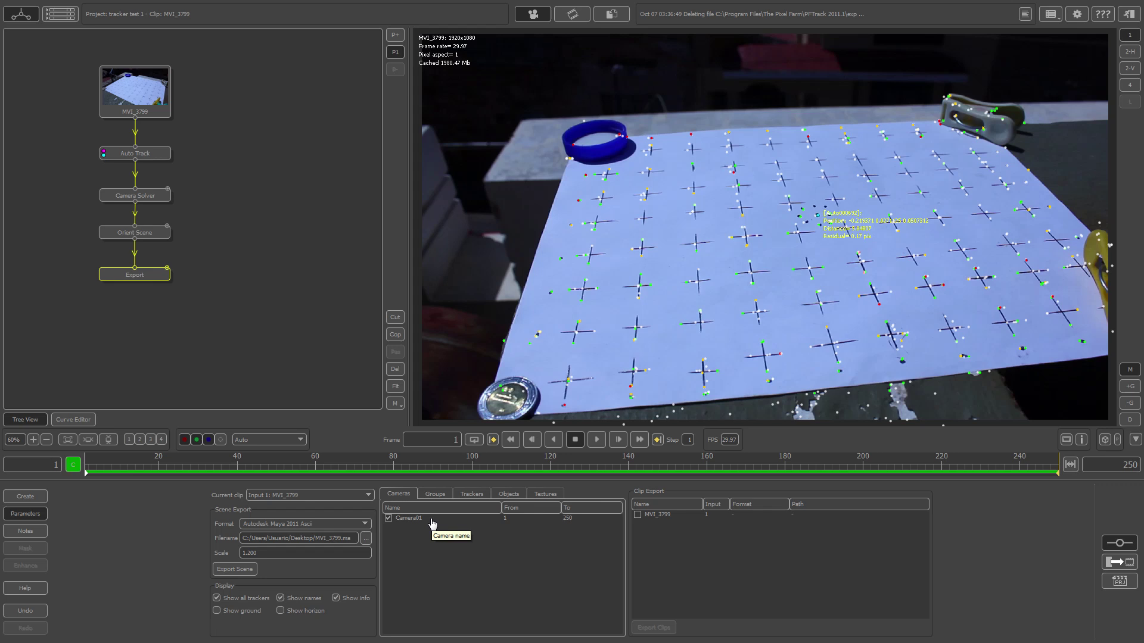
click(233, 570)
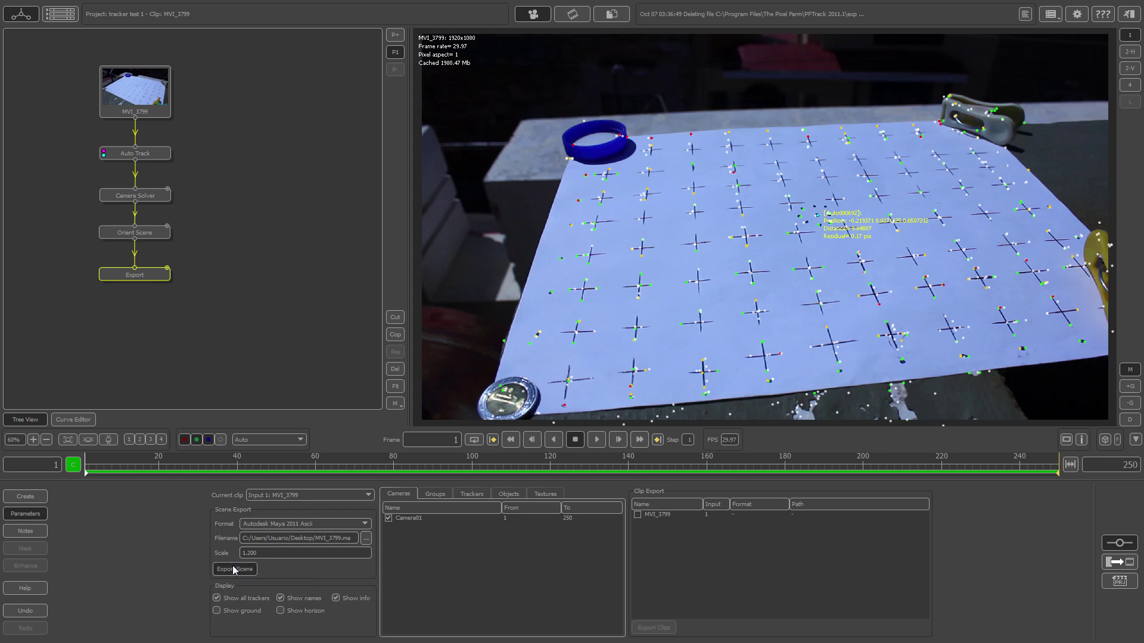
click(602, 344)
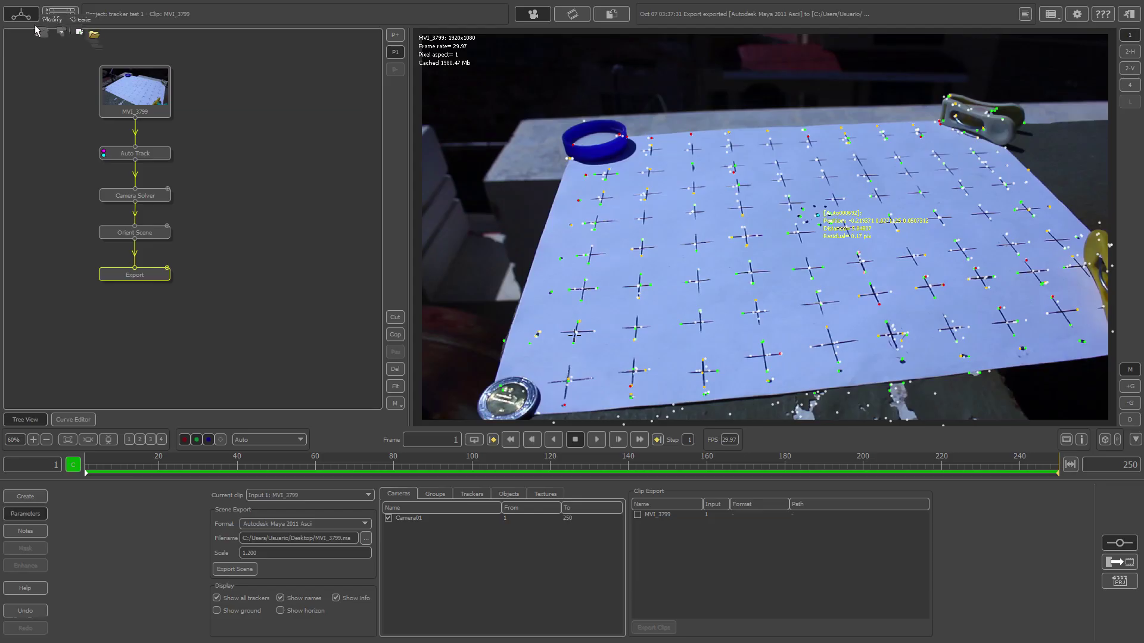
- Switch to Maya and open the exported scene MVI_3799.ma from the Desktop
click(18, 15)
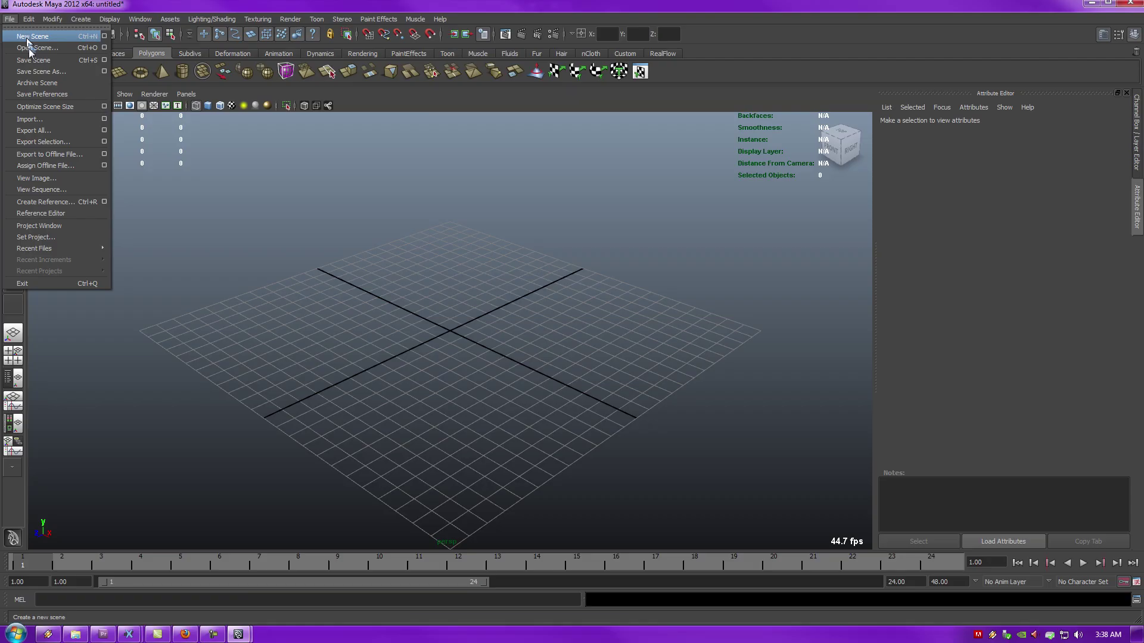
click(37, 48)
click(152, 185)
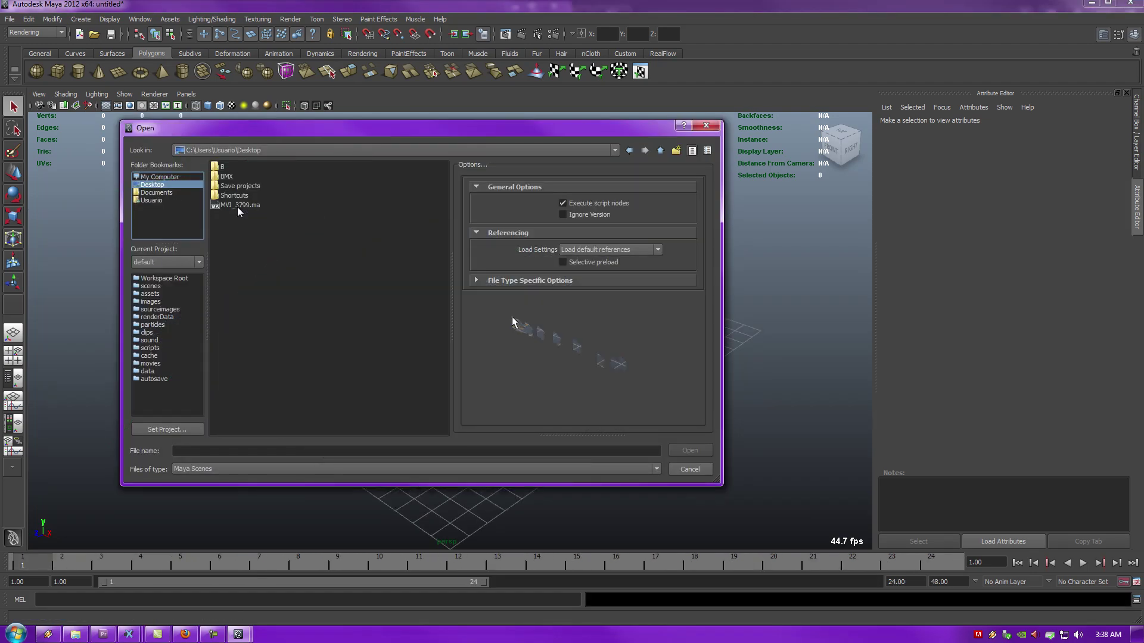
double_click(239, 205)
- Examine the imported camera and tracker points in the perspective view, checking how the point cloud lies on the grid
alt+drag(505, 307, 527, 318)
drag(280, 348, 401, 361)
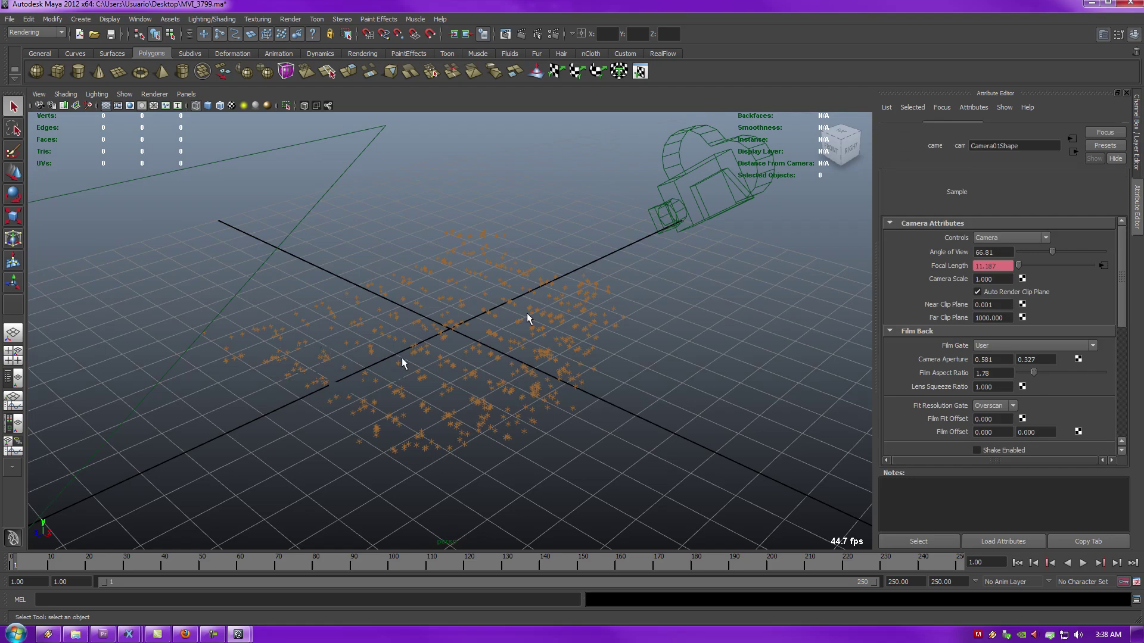
key(f)
mouse_move(623, 306)
alt+middle_down()
mouse_move(567, 329)
mouse_move(739, 320)
alt+middle_up()
alt+drag(738, 319, 793, 319)
alt+middle_drag(793, 319, 622, 324)
alt+drag(624, 328, 728, 267)
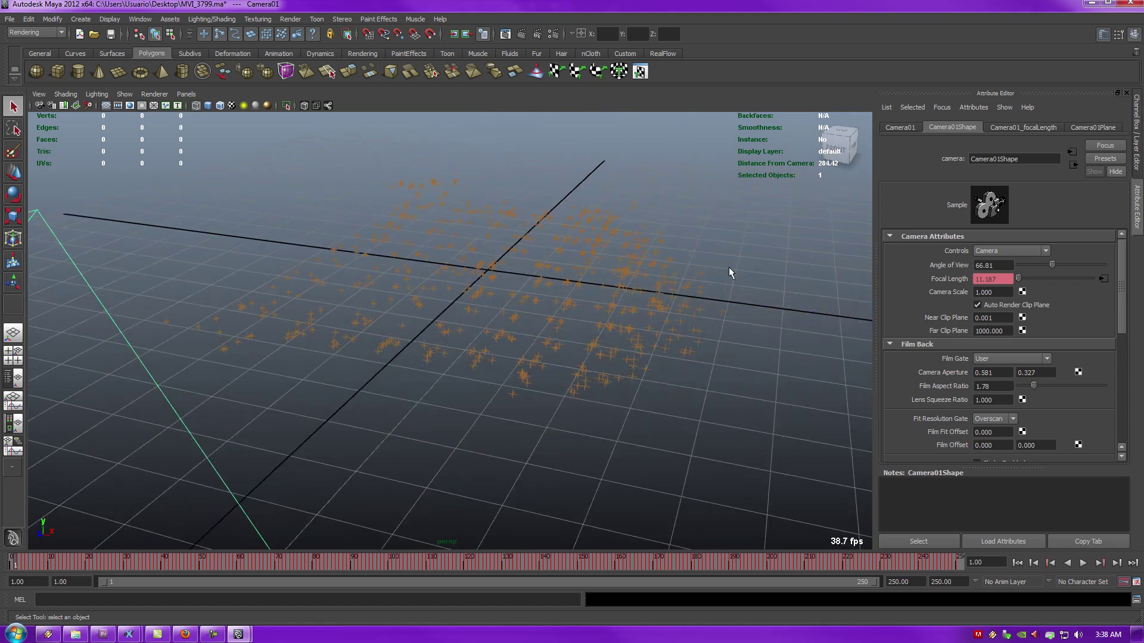
drag(285, 206, 685, 351)
scroll(680, 405, down, 4)
click(681, 406)
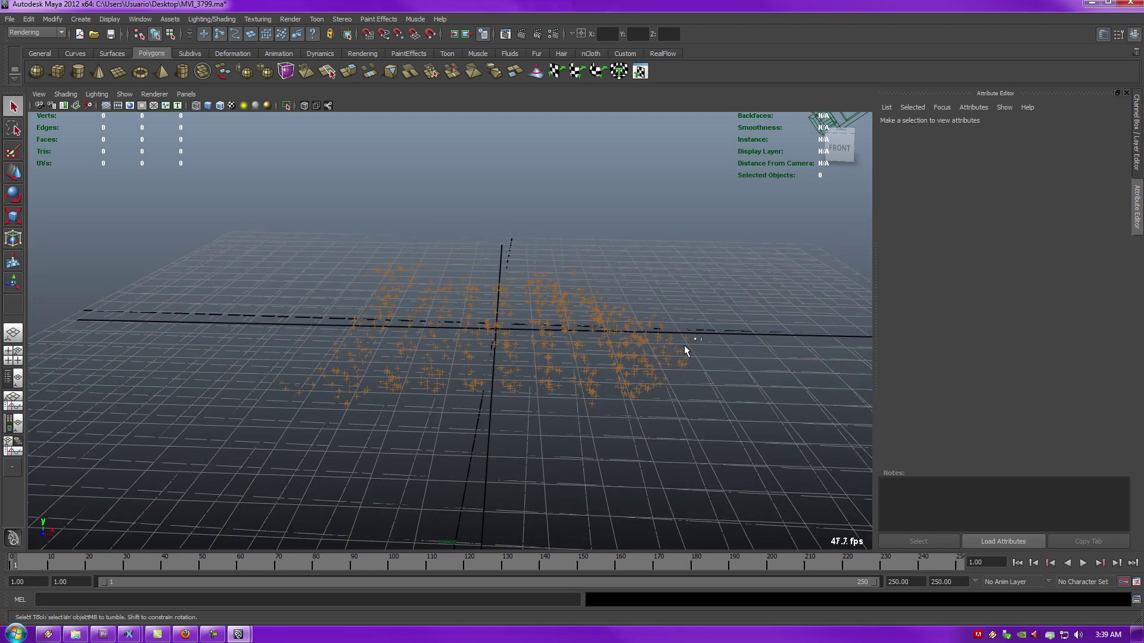